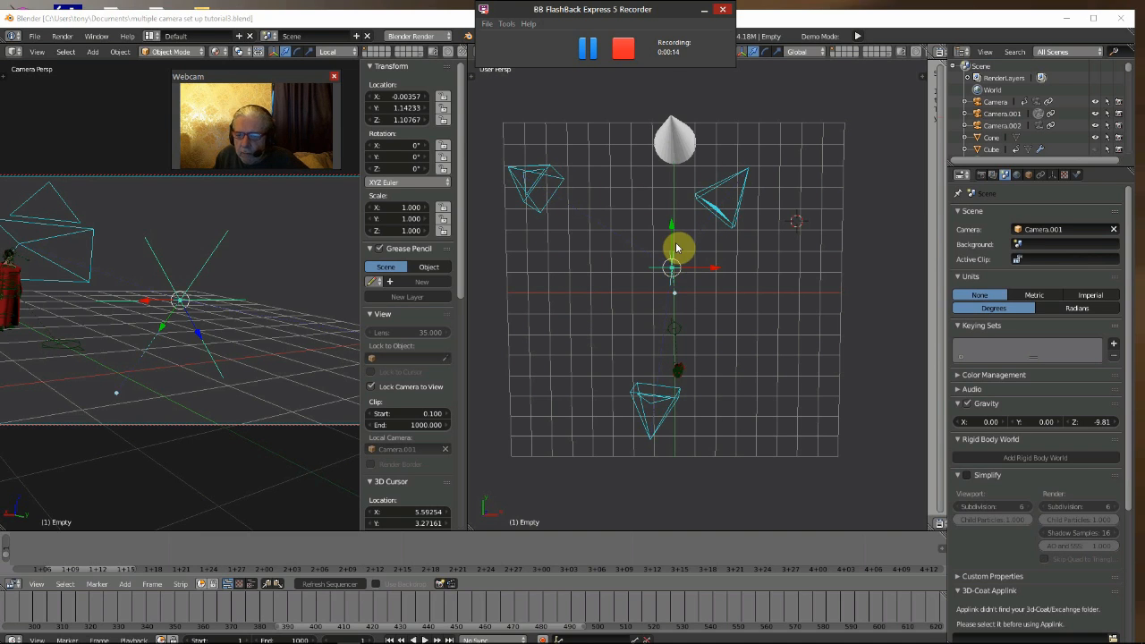
- Move the Empty along the Y axis to about Y 0.10, near the grid centre
key("g")
key("y")
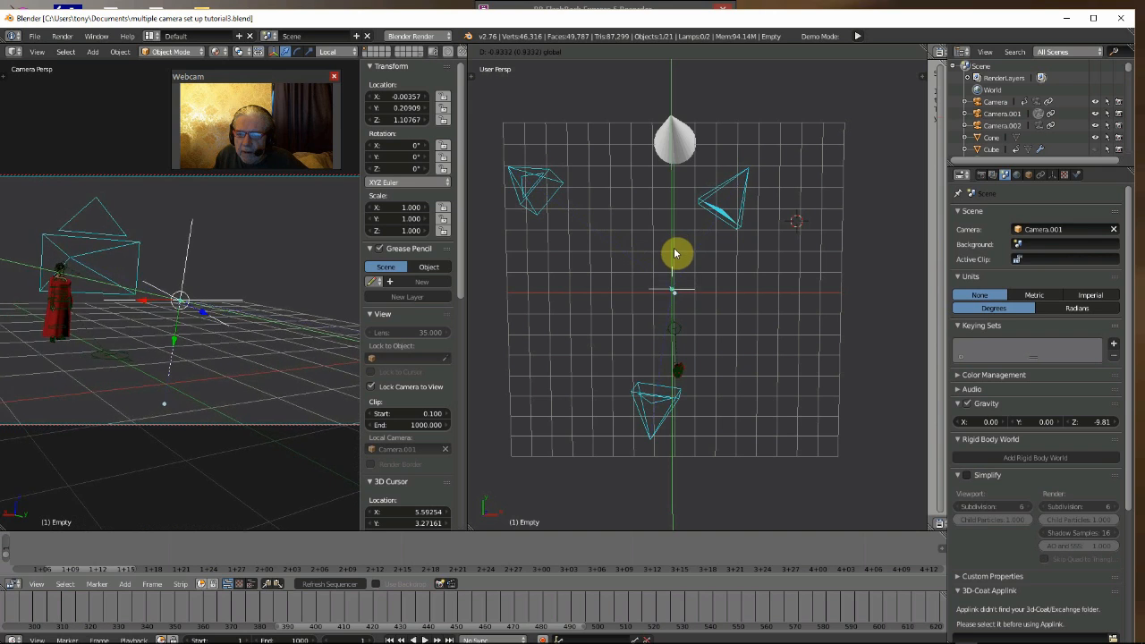
left_click(675, 251)
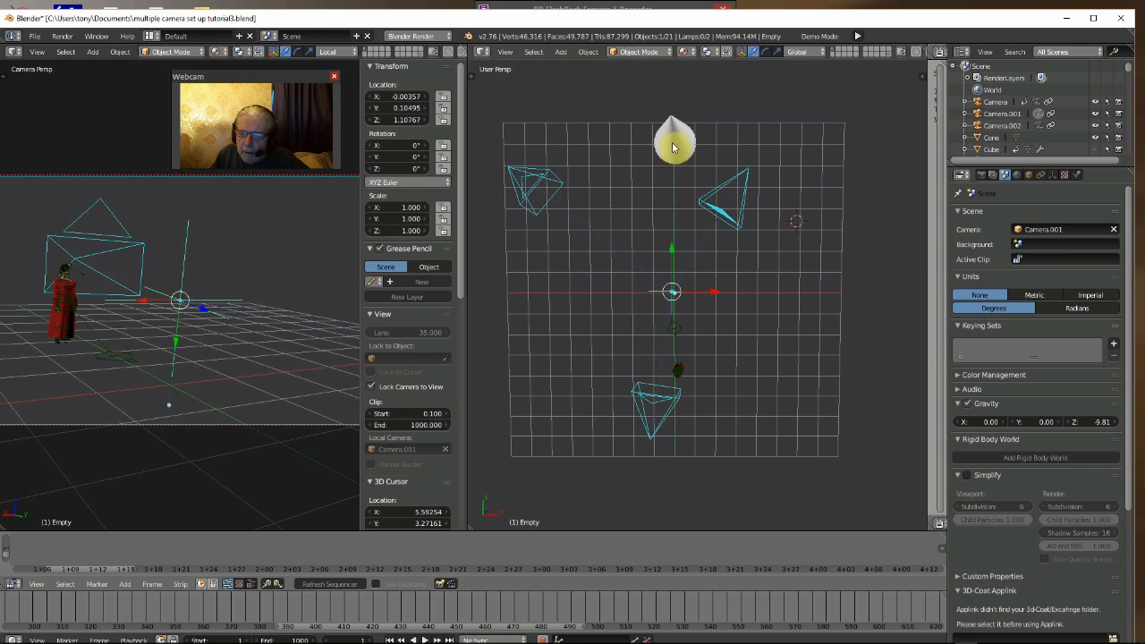
- Select Camera.001 and move it along the X axis to about X 2.23
right_click(750, 171)
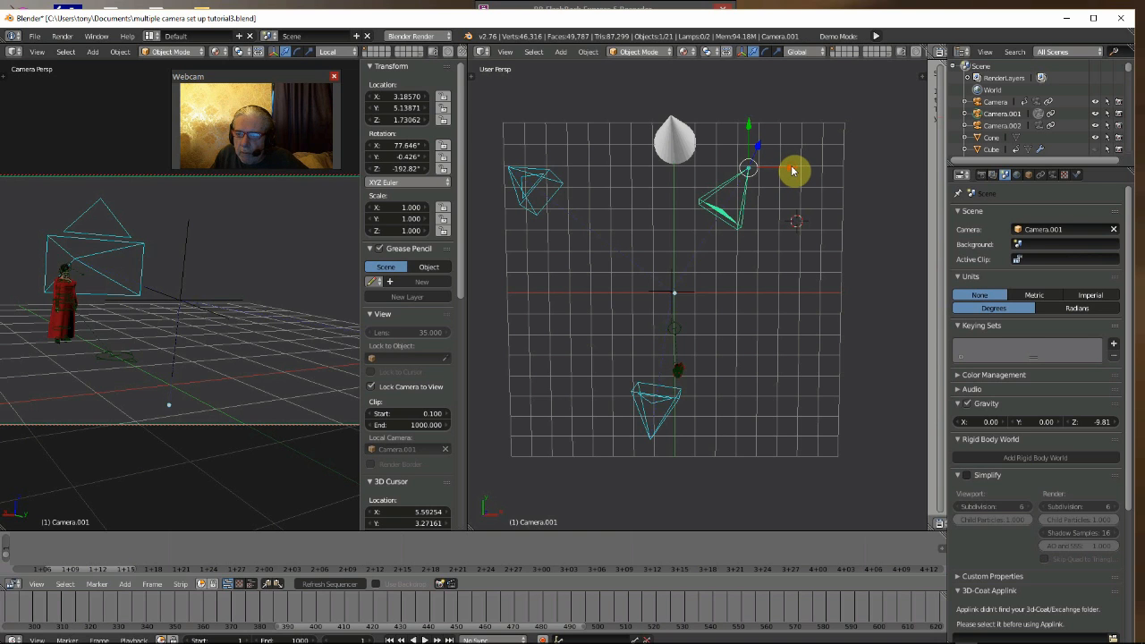
key("g")
key("x")
left_click_drag(791, 172, 766, 233)
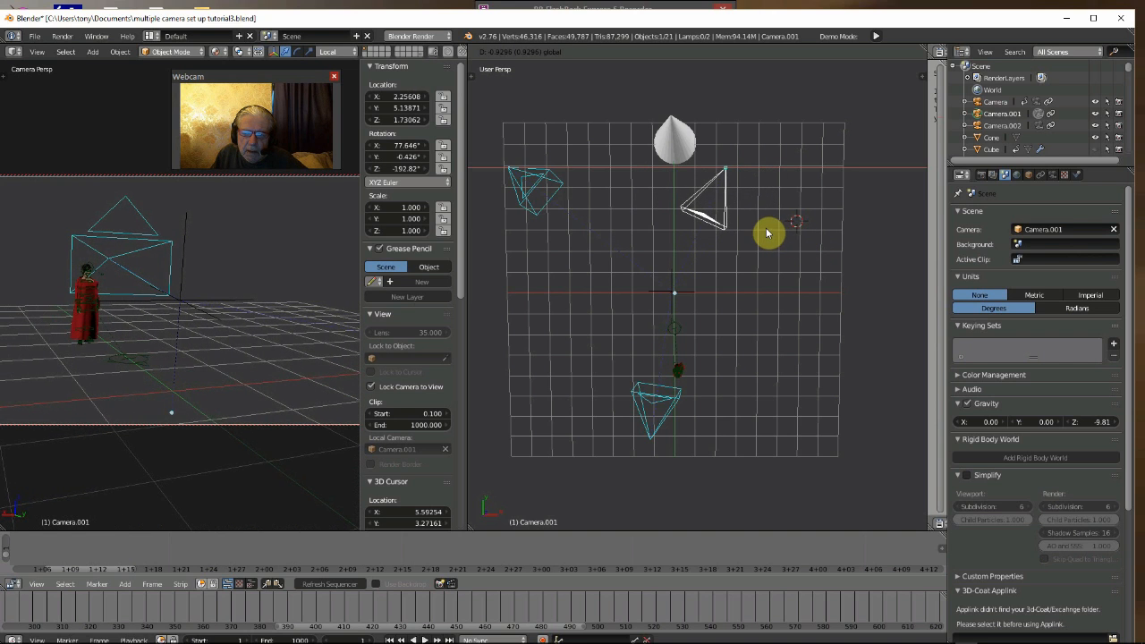
left_click(765, 233)
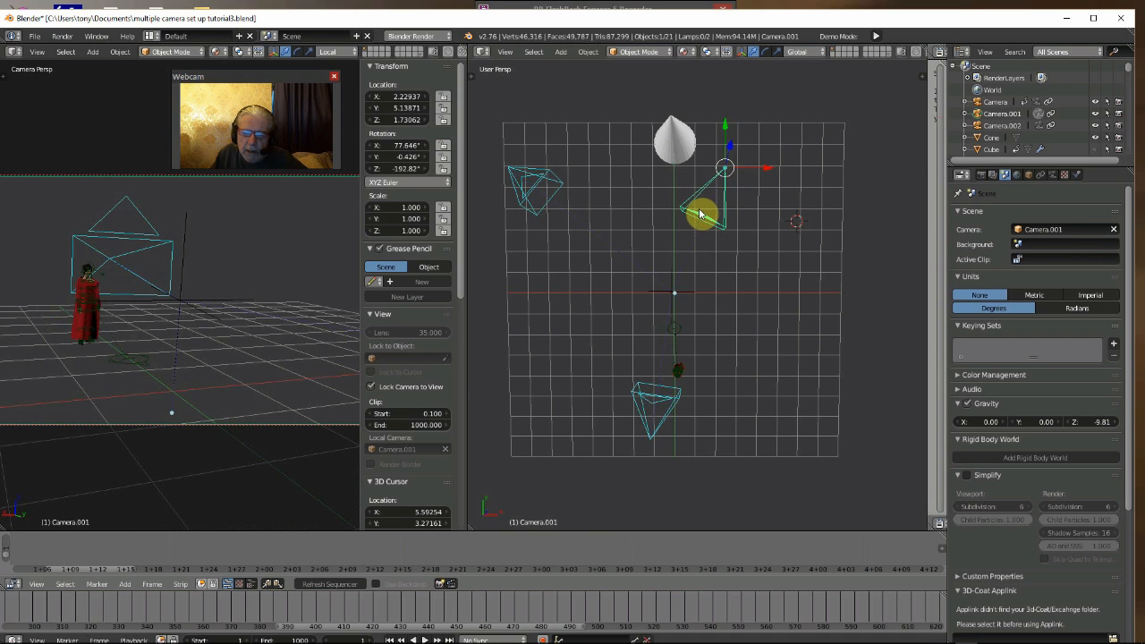
left_click(582, 226)
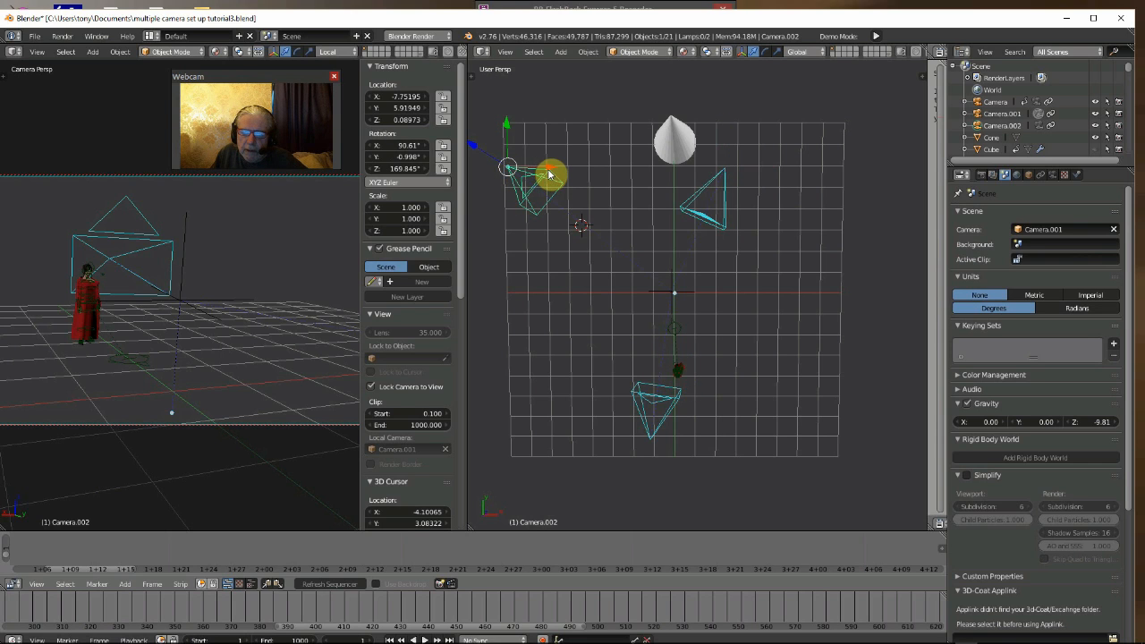
- Make Camera.002 the active scene camera and move it along the X axis to about X -7.40
mouse_move(549, 171)
left_mouse_down()
mouse_move(605, 187)
mouse_move(561, 184)
left_mouse_up()
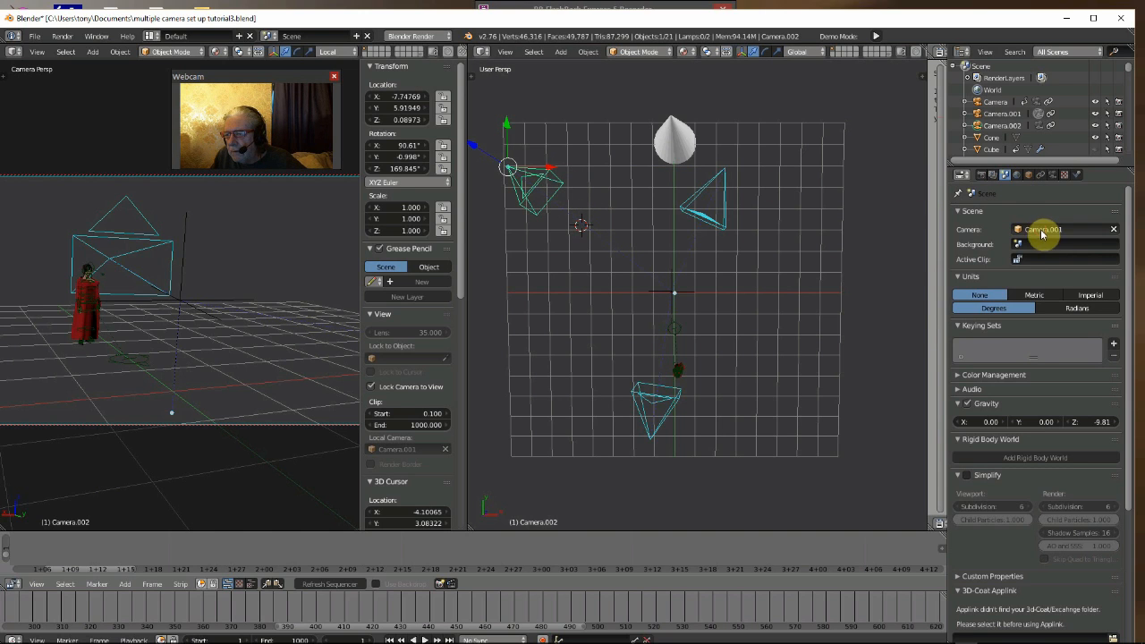
left_click(1043, 232)
left_click(1033, 270)
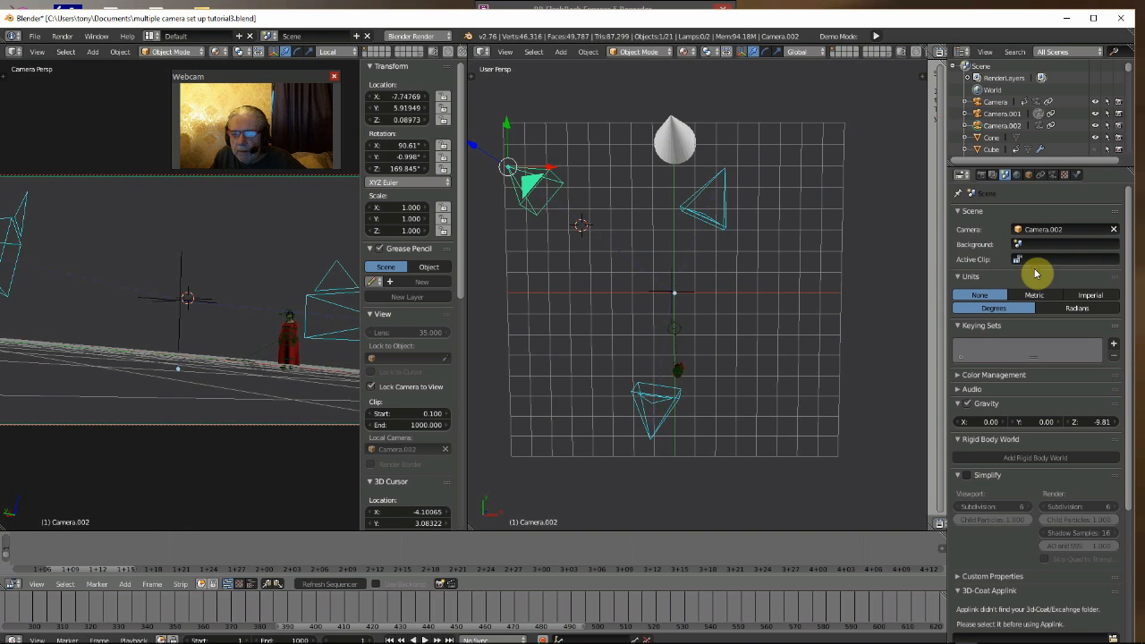
left_click_drag(552, 168, 572, 218)
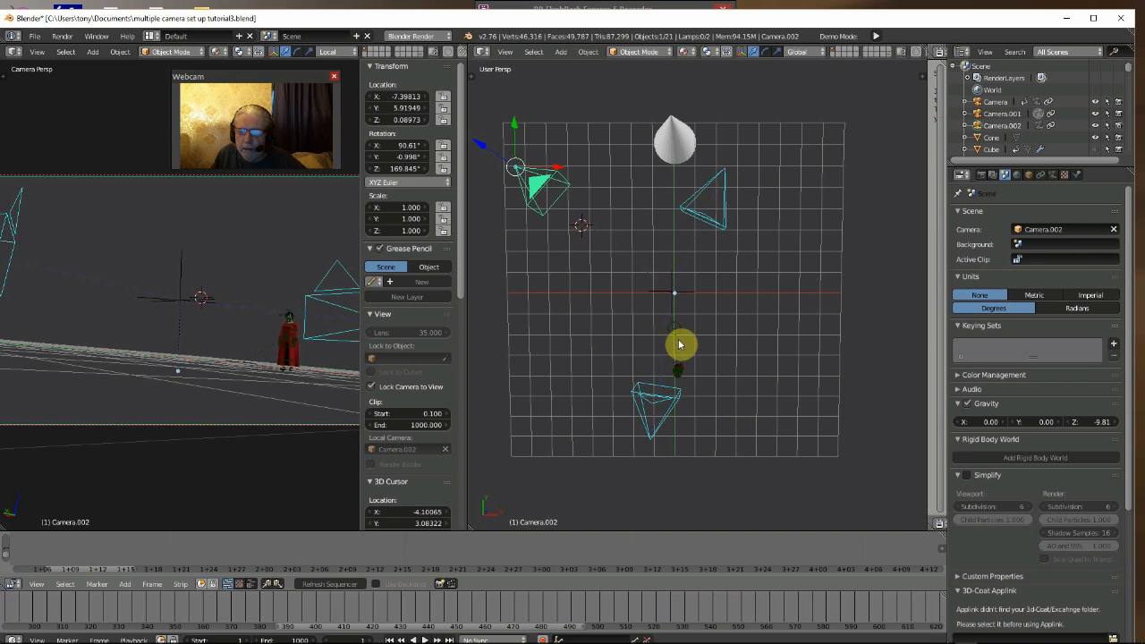
- Make the object Camera the active scene camera and move it along the X axis to about X -0.12
right_click(651, 441)
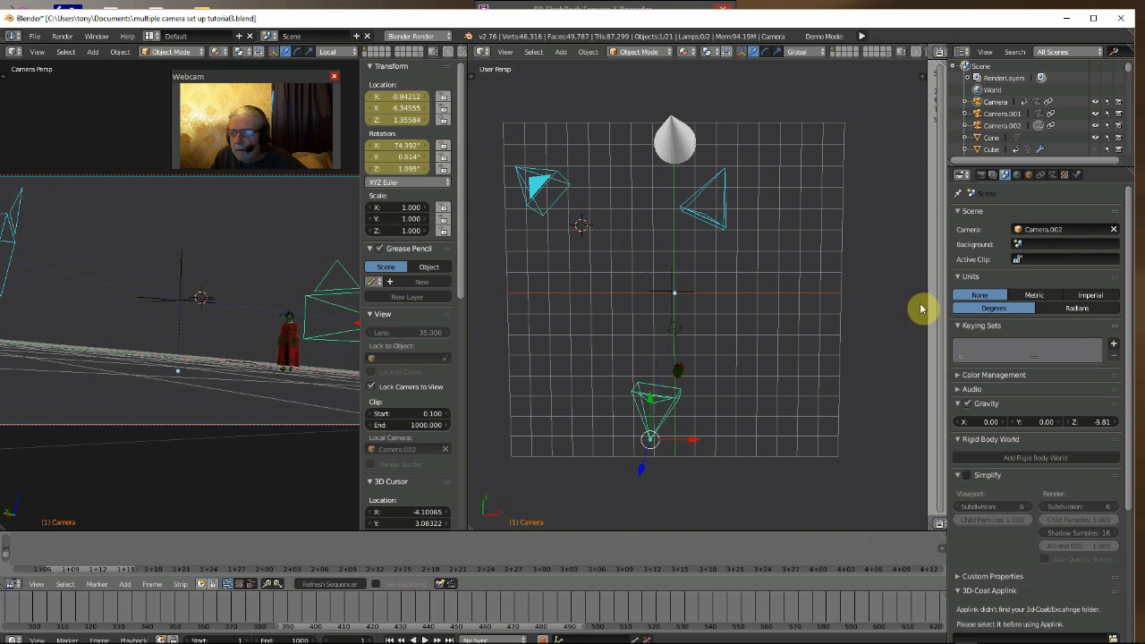
left_click(1038, 230)
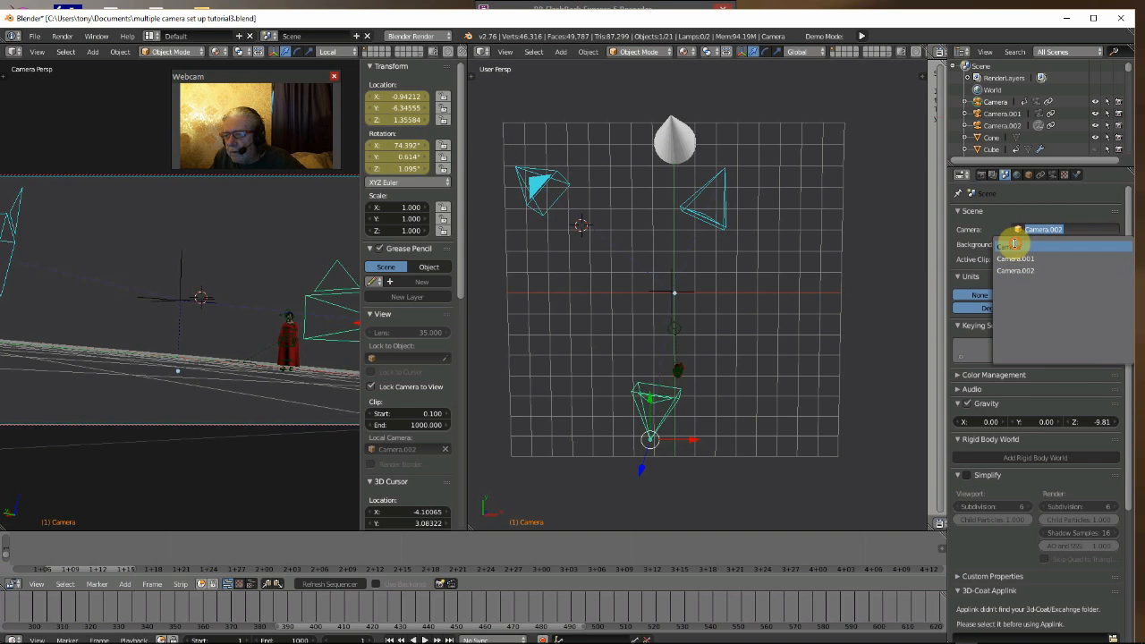
left_click(1009, 246)
key("g")
key("x")
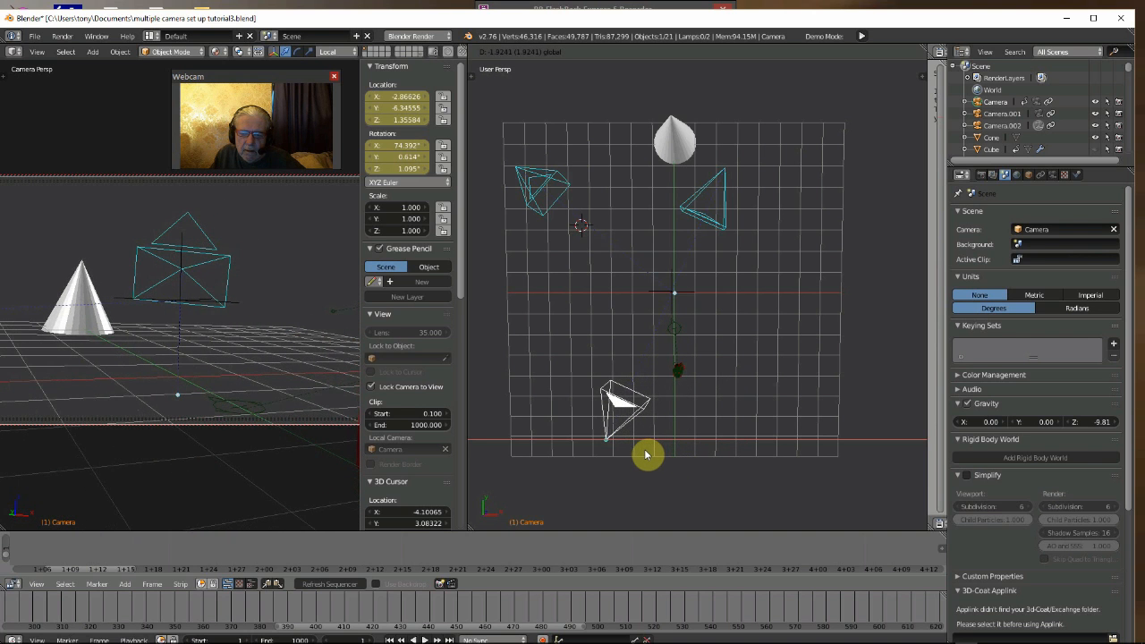
left_click(709, 462)
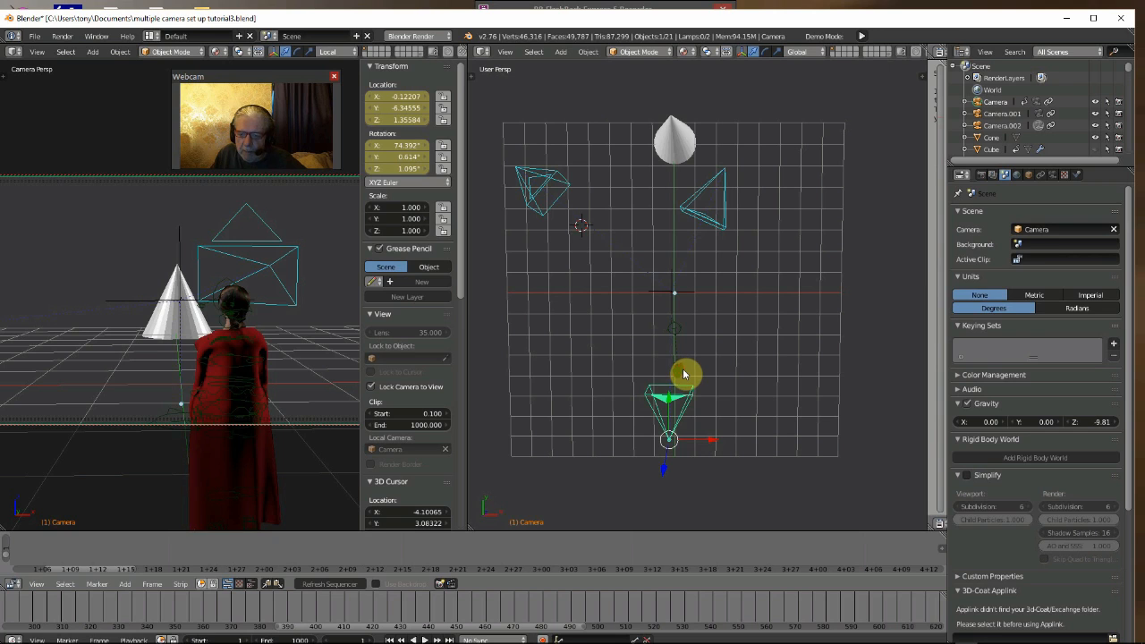
- Select the Empty and move it along the X axis to about X 0.57
right_click(672, 296)
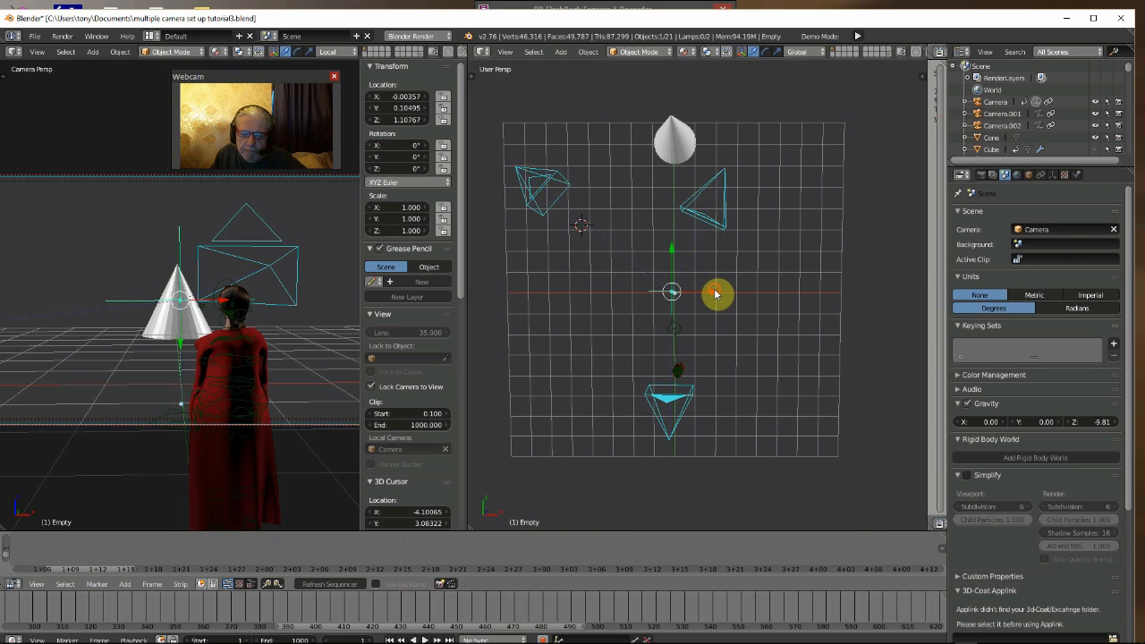
key("g")
key("x")
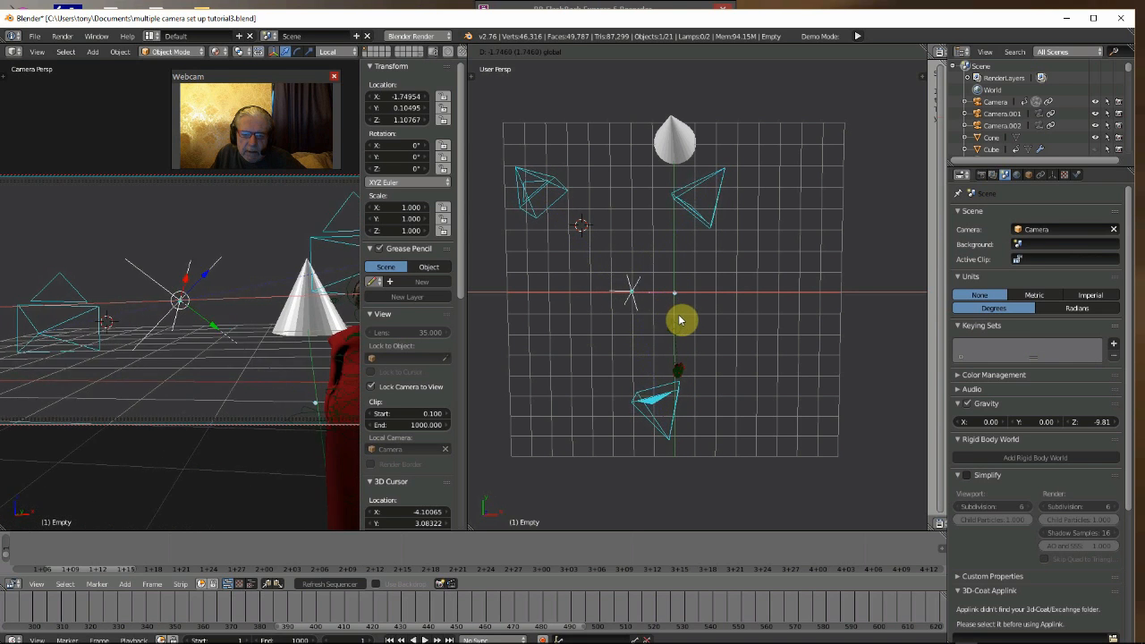
left_click(731, 353)
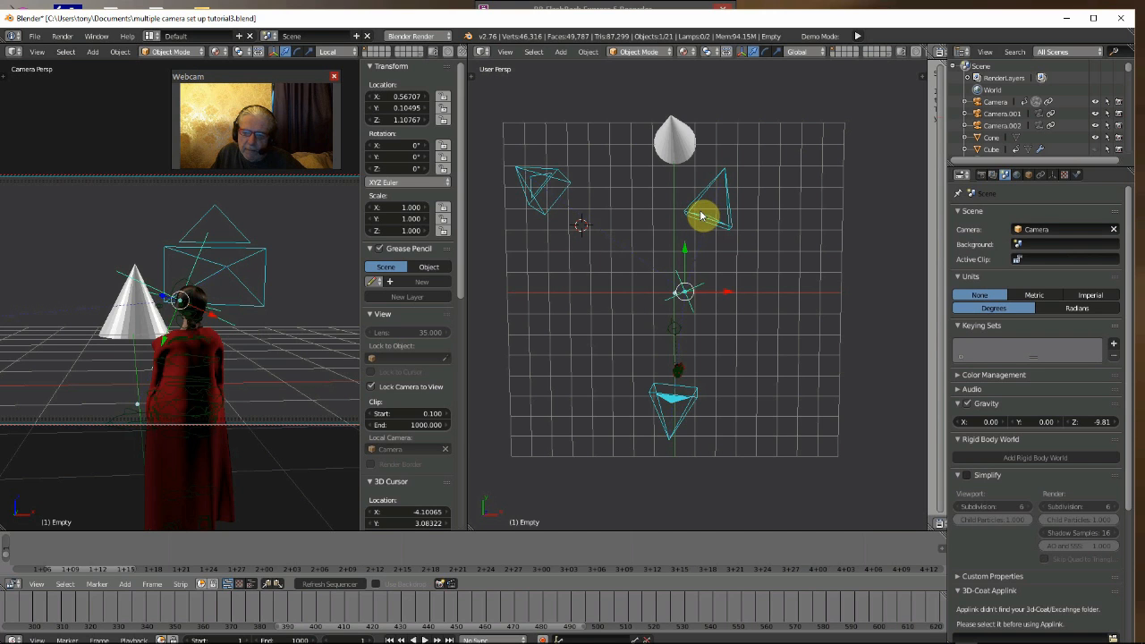
- Make Camera.001 the active scene camera and move it along the X axis to about X 1.95
right_click(716, 224)
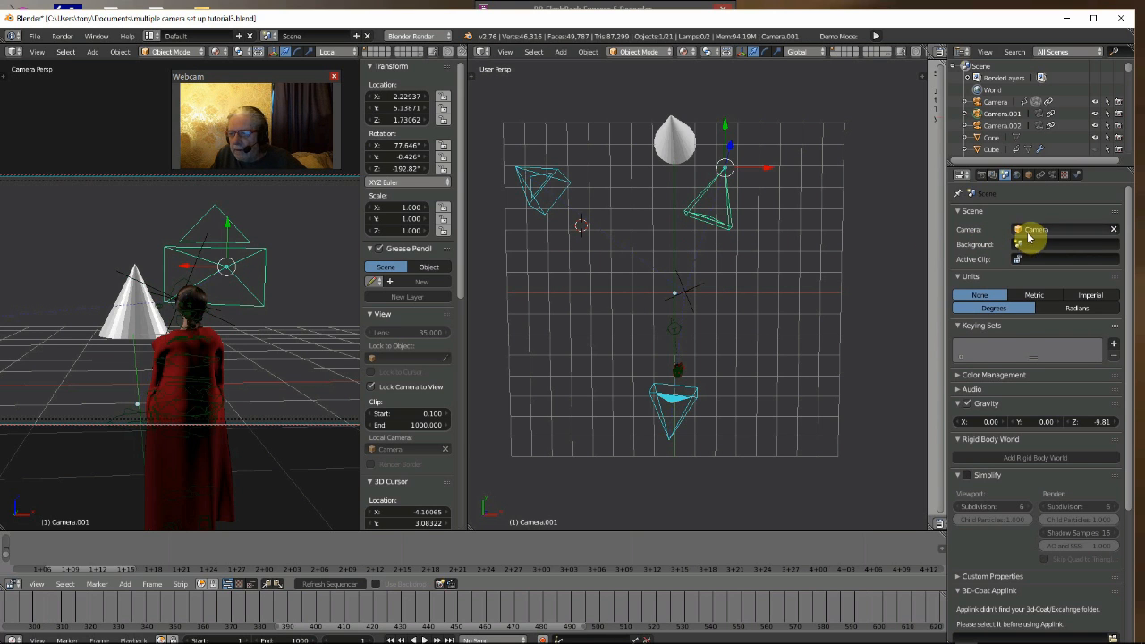
left_click(1029, 231)
left_click(1020, 261)
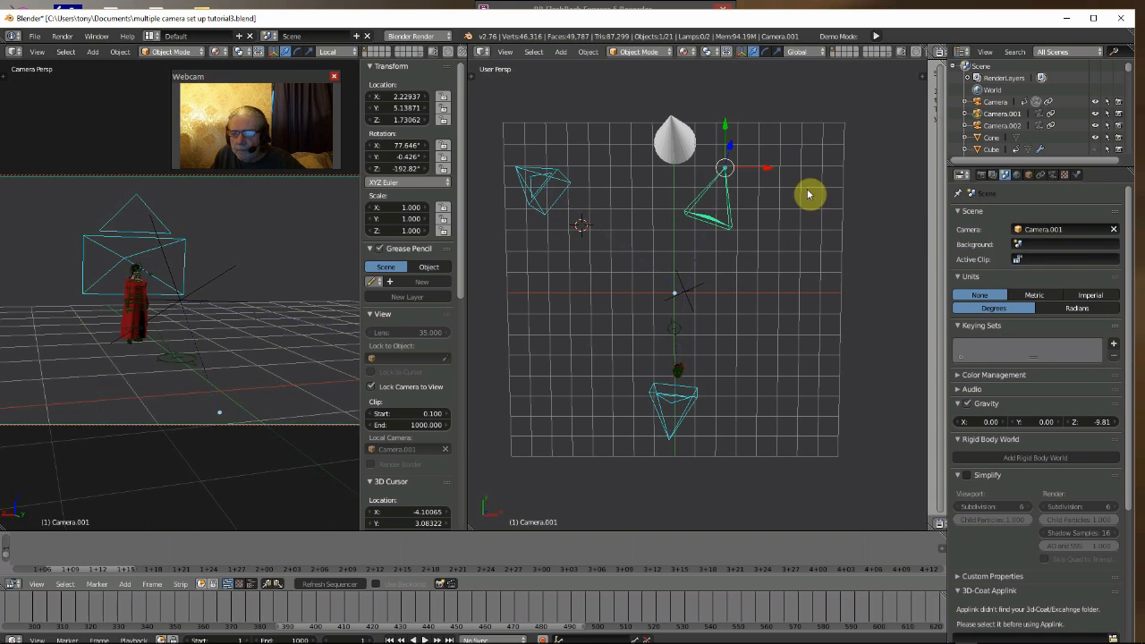
mouse_move(765, 169)
left_mouse_down()
mouse_move(779, 176)
mouse_move(754, 177)
left_mouse_up()
- Move the Empty along the X axis to about X 0.77
right_click(685, 294)
mouse_move(729, 296)
left_mouse_down()
mouse_move(641, 289)
mouse_move(797, 309)
mouse_move(731, 308)
left_mouse_up()
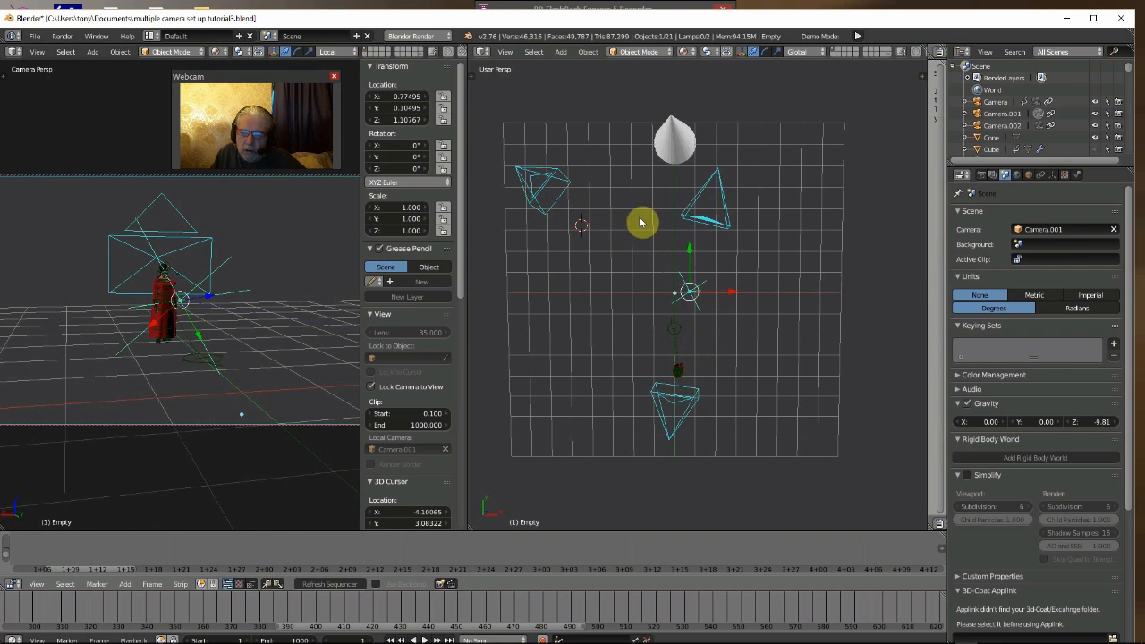
- Select Camera.002 and set it as the active scene camera
right_click(546, 181)
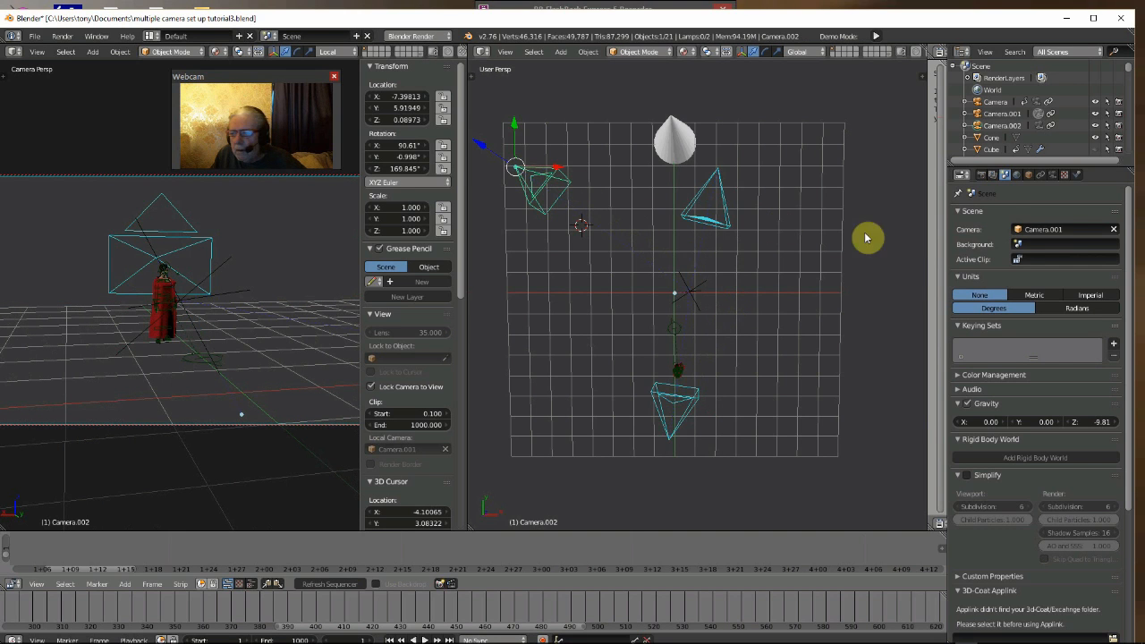
left_click(1018, 230)
left_click(1015, 275)
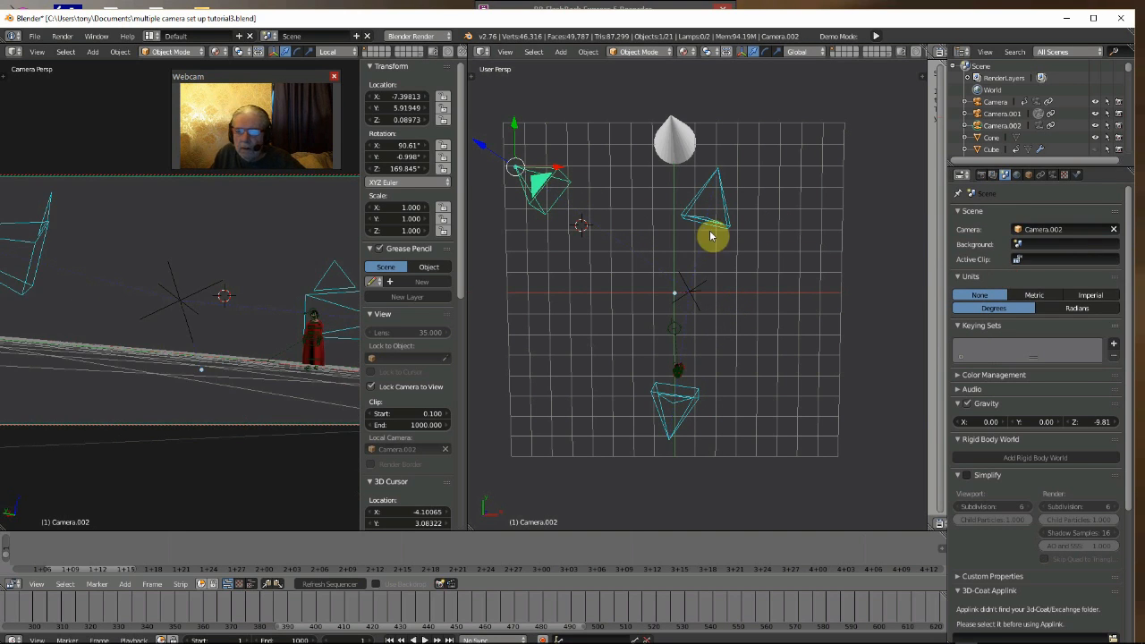
- Reposition the Empty near the grid centre, at about X -0.03 and Y 0.05
right_click(693, 292)
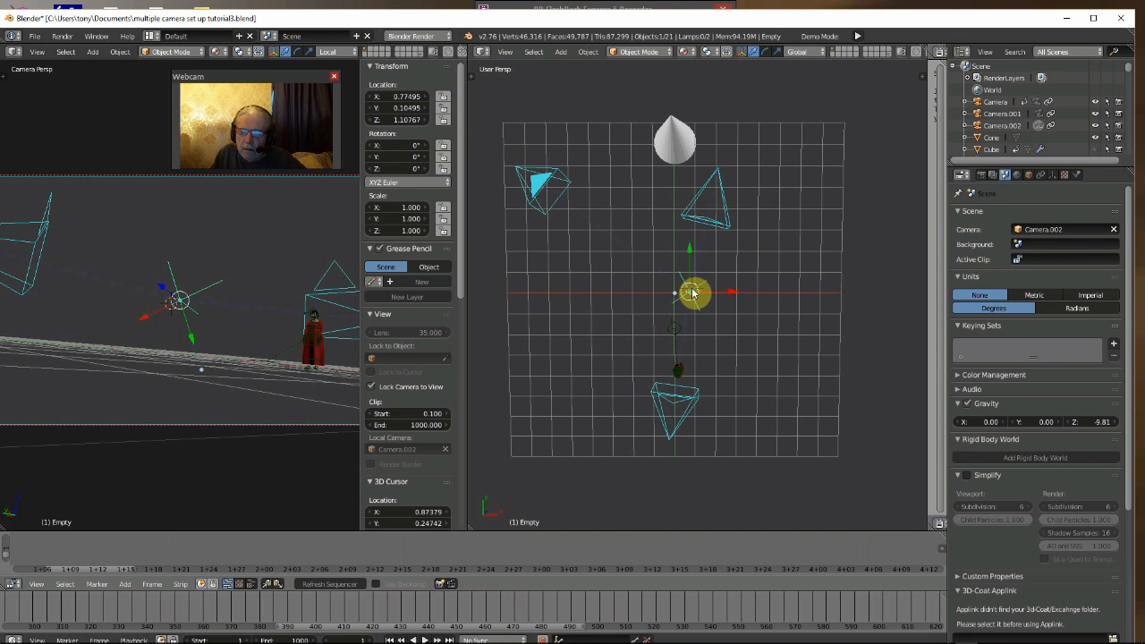
key("g")
key("x")
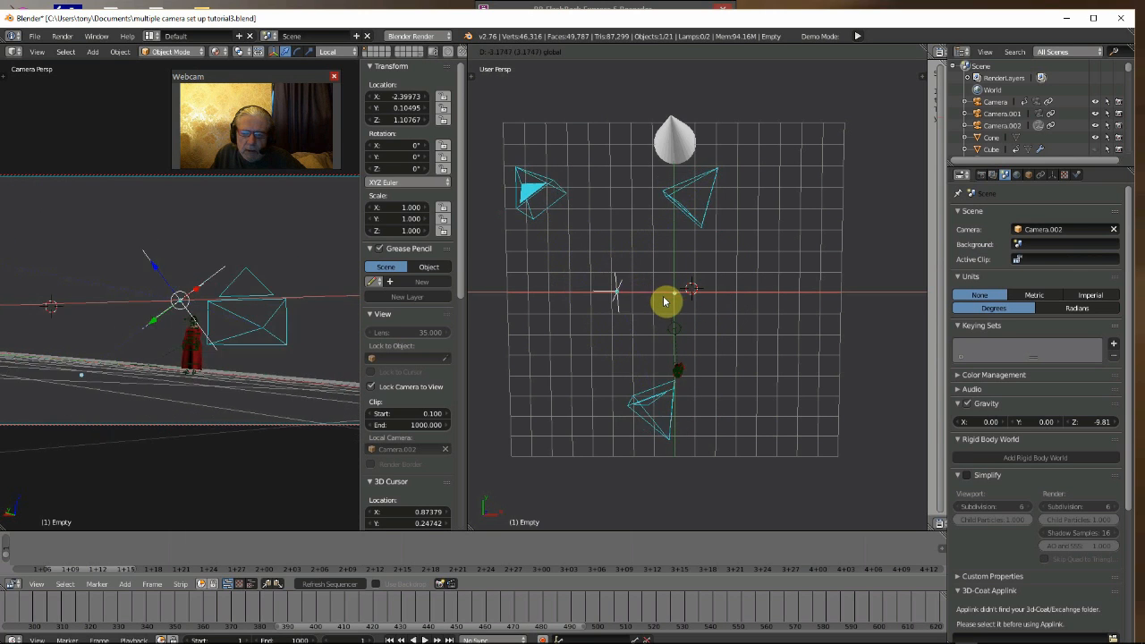
left_click(687, 313)
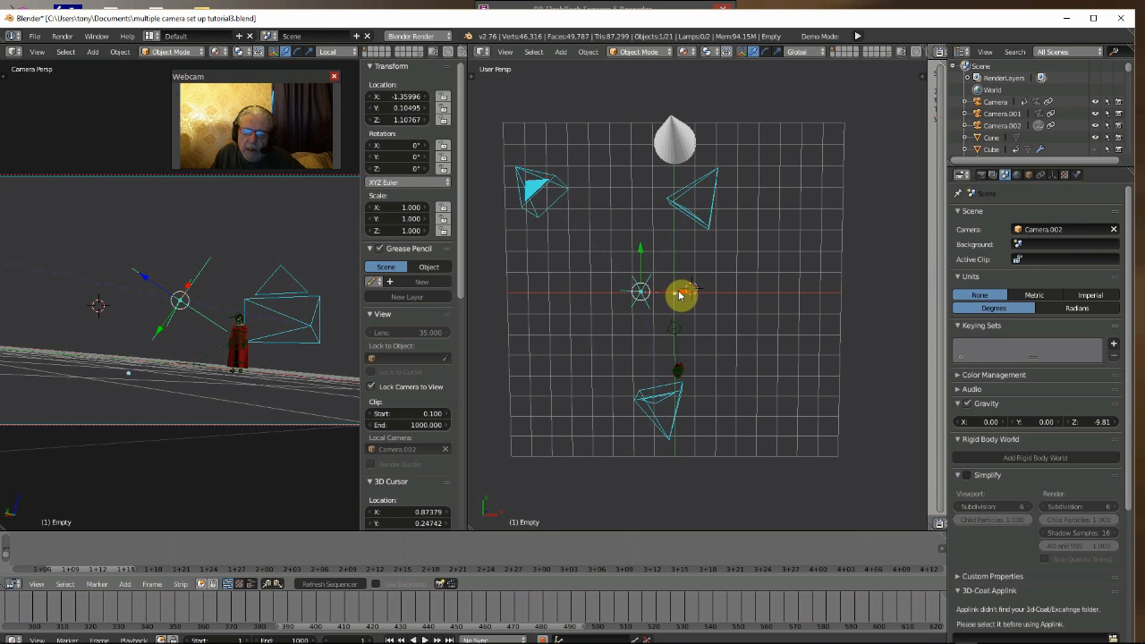
key("g")
key("x")
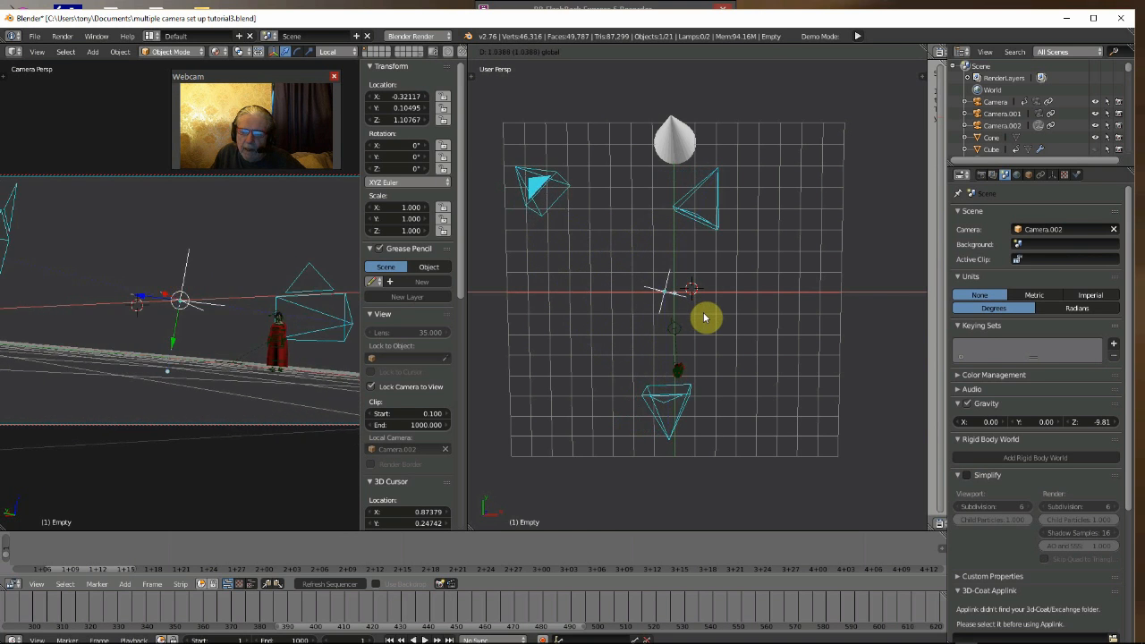
left_click(685, 297)
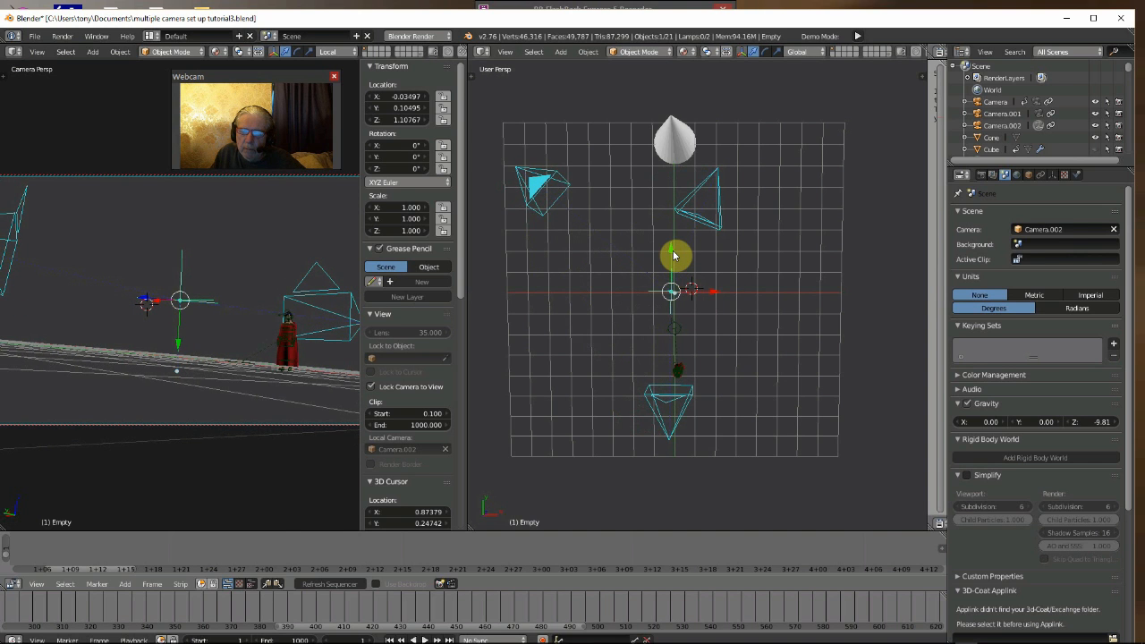
key("g")
key("y")
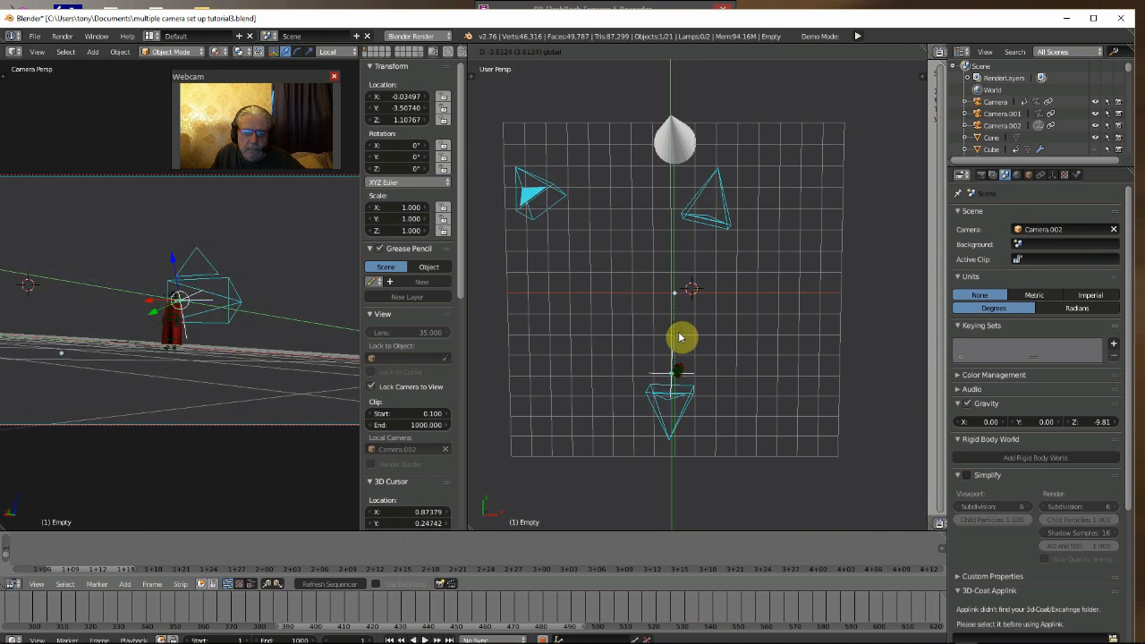
left_click(689, 259)
- Select the object Camera and set it as the active scene camera
right_click(662, 402)
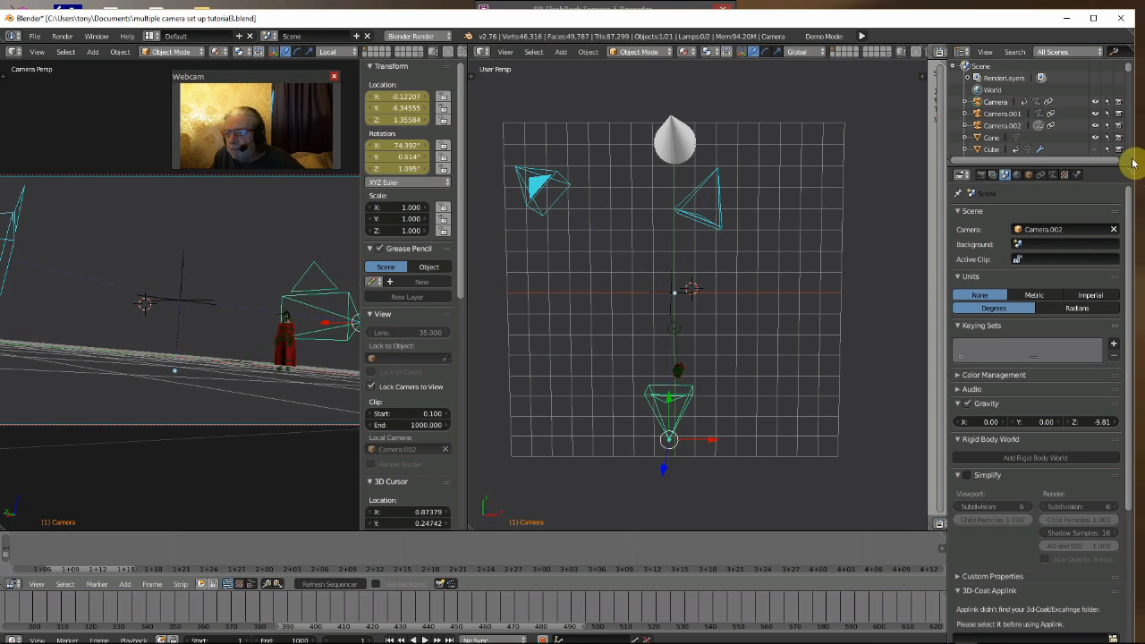
left_click(1048, 229)
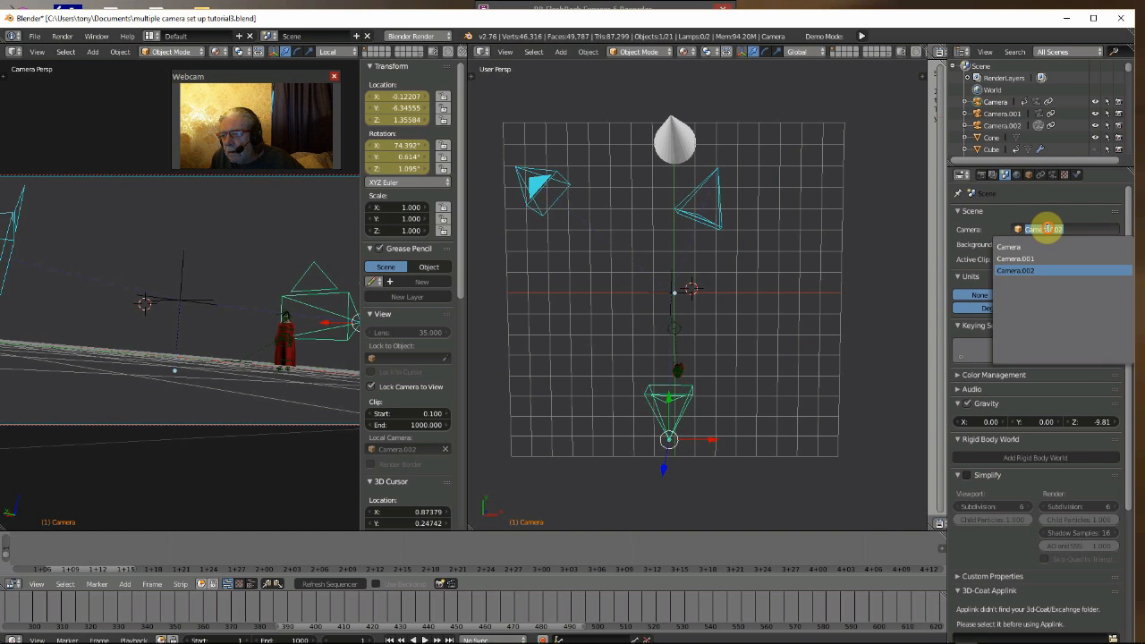
left_click(1011, 246)
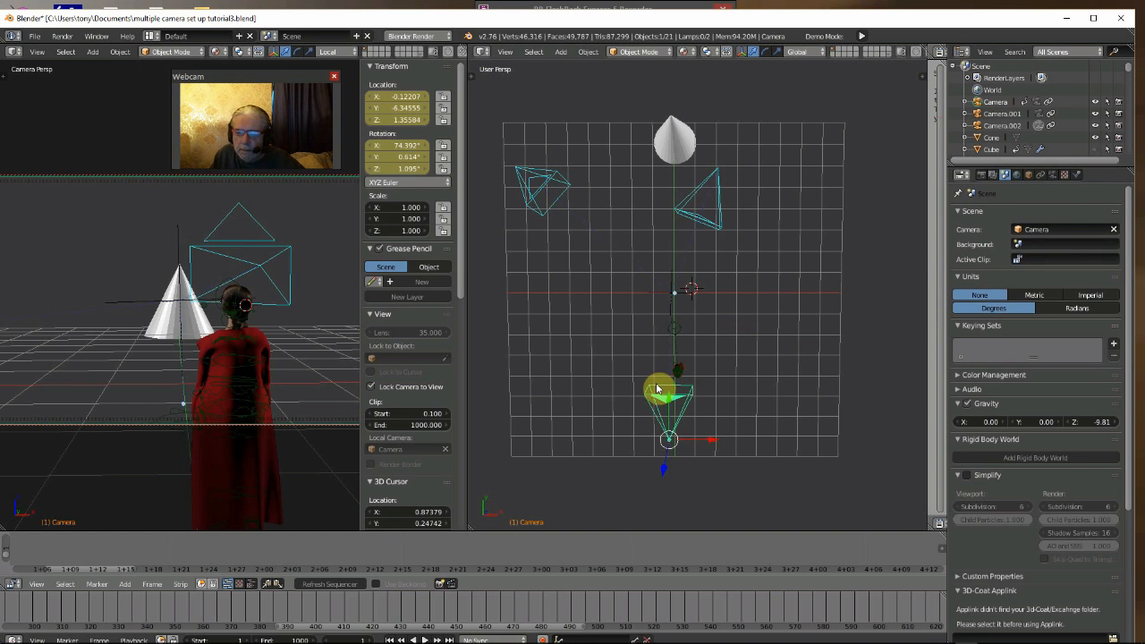
- Move the Empty beside the red-cloaked figure, to about Y -3.58 and X -0.10
right_click(672, 289)
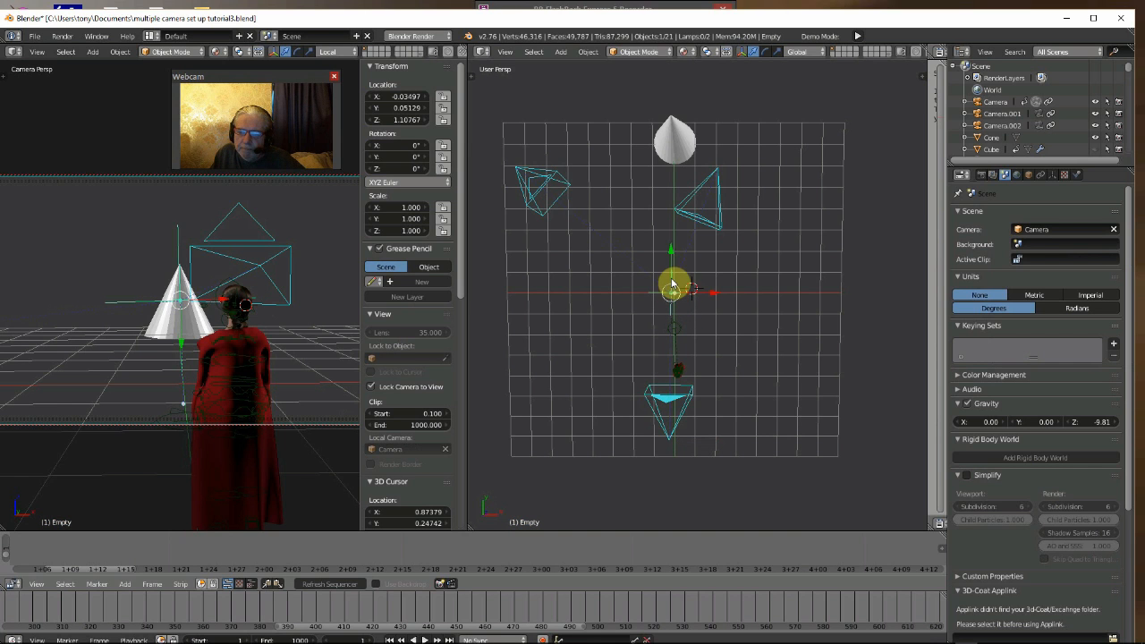
key("g")
key("y")
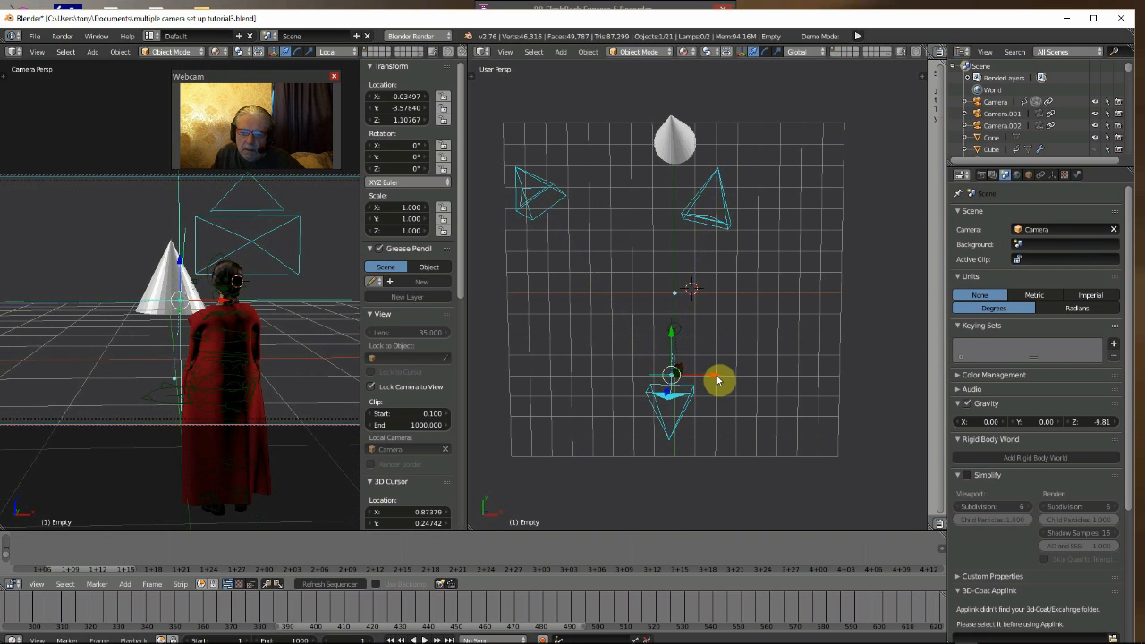
key("g")
key("x")
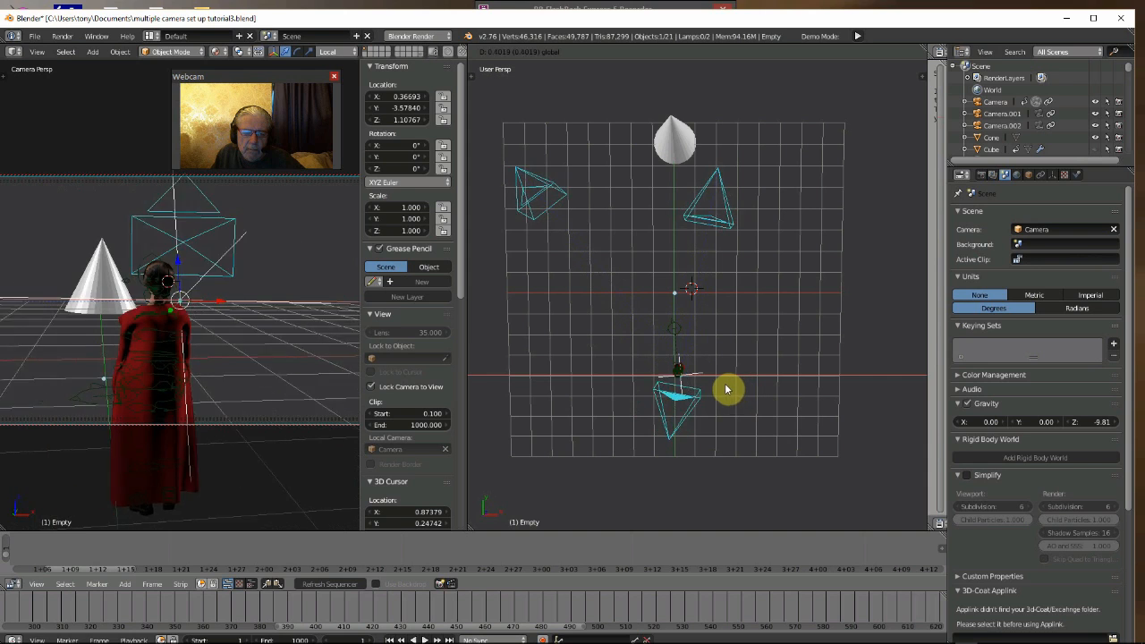
left_click(716, 390)
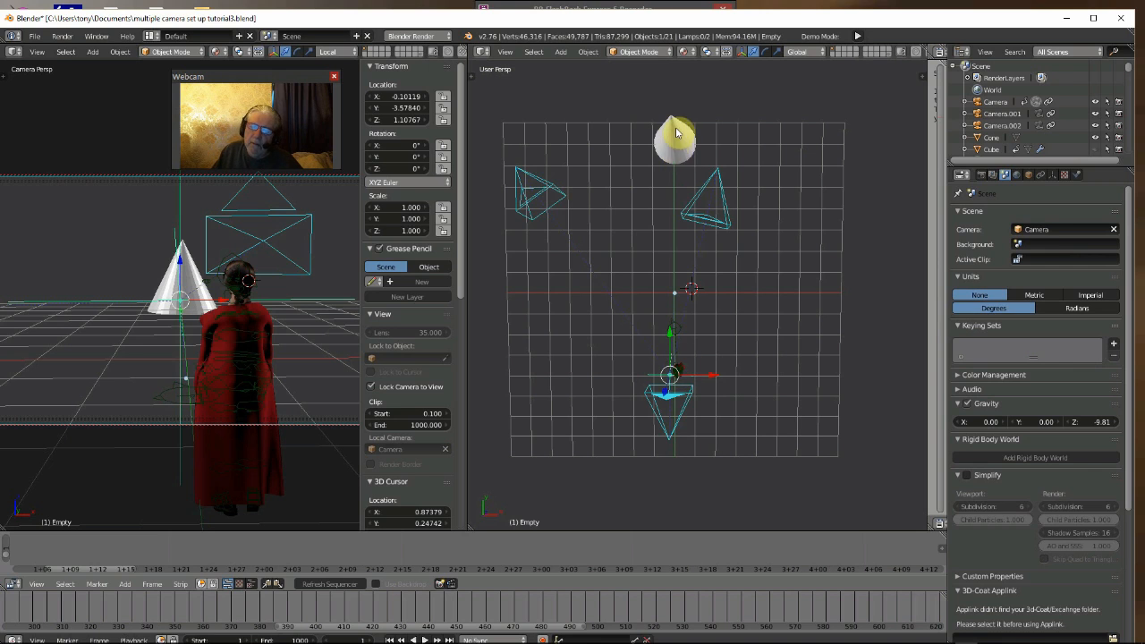
- Move Camera.001 outward along the X axis to about X 6.15
right_click(721, 172)
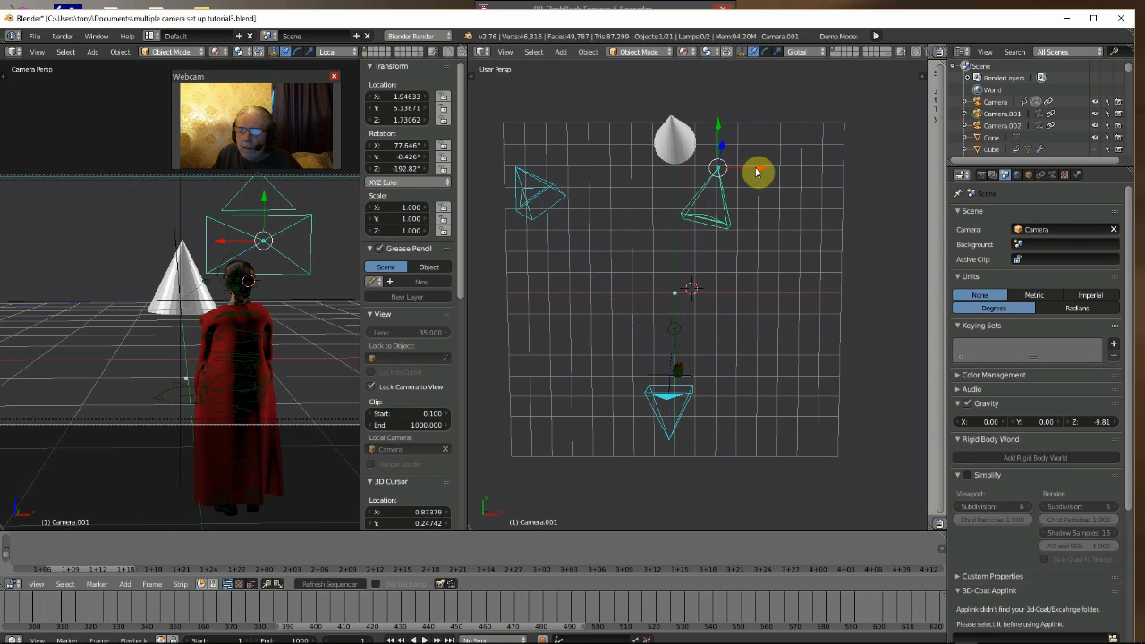
left_click_drag(758, 170, 866, 184)
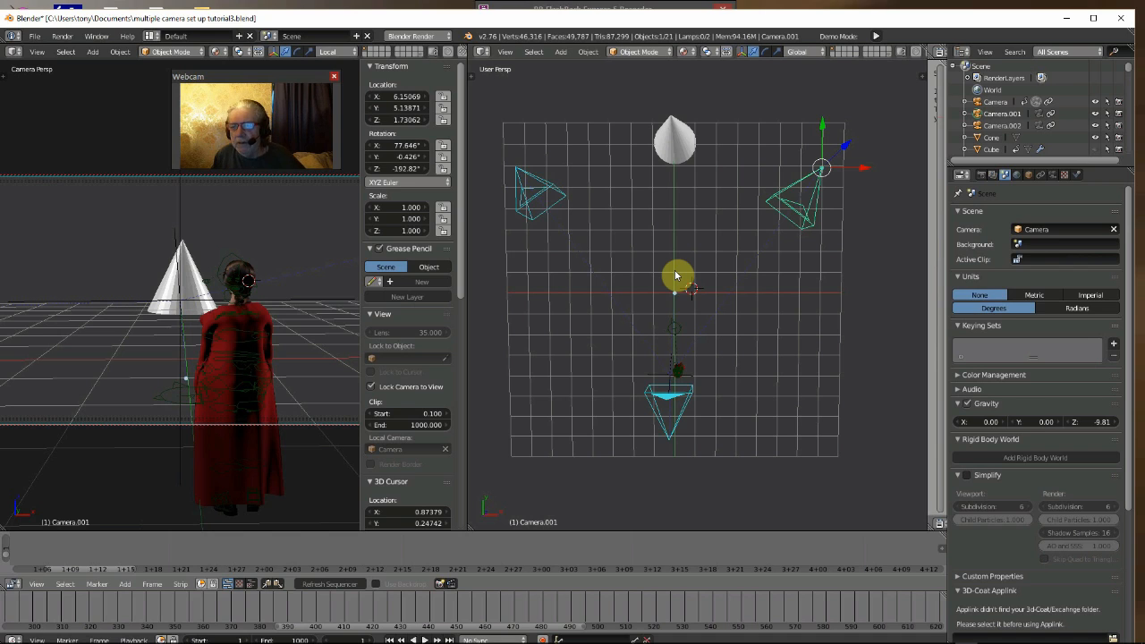
- Move the Empty away from the red-cloaked figure along Y and X, to about Y 0.08 and X 4.30
right_click(670, 441)
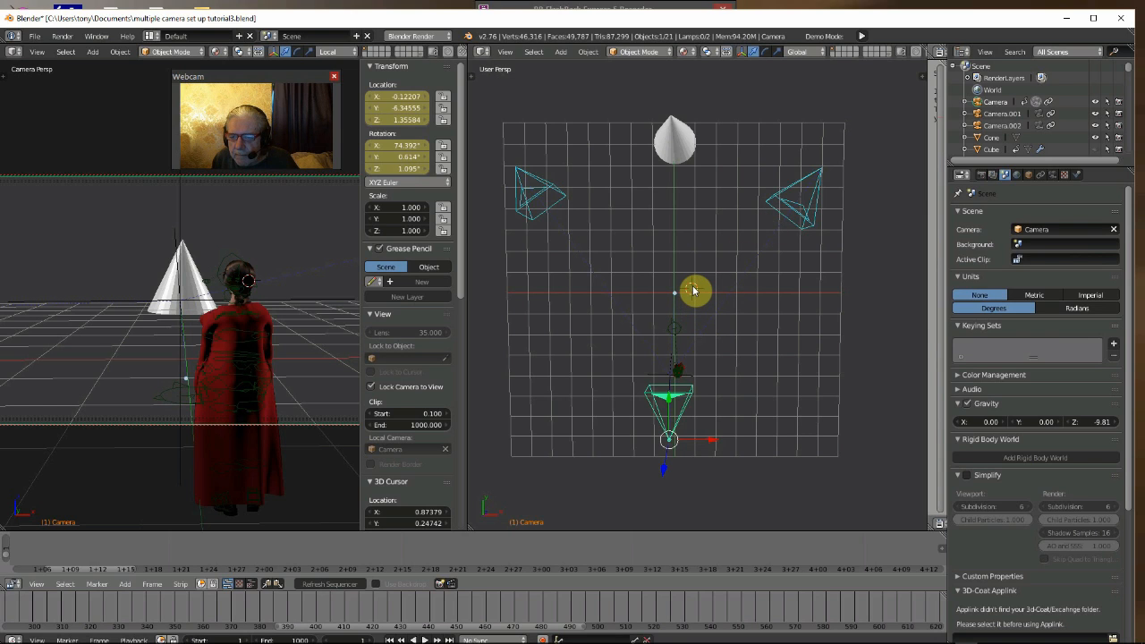
right_click(667, 376)
key("g")
key("y")
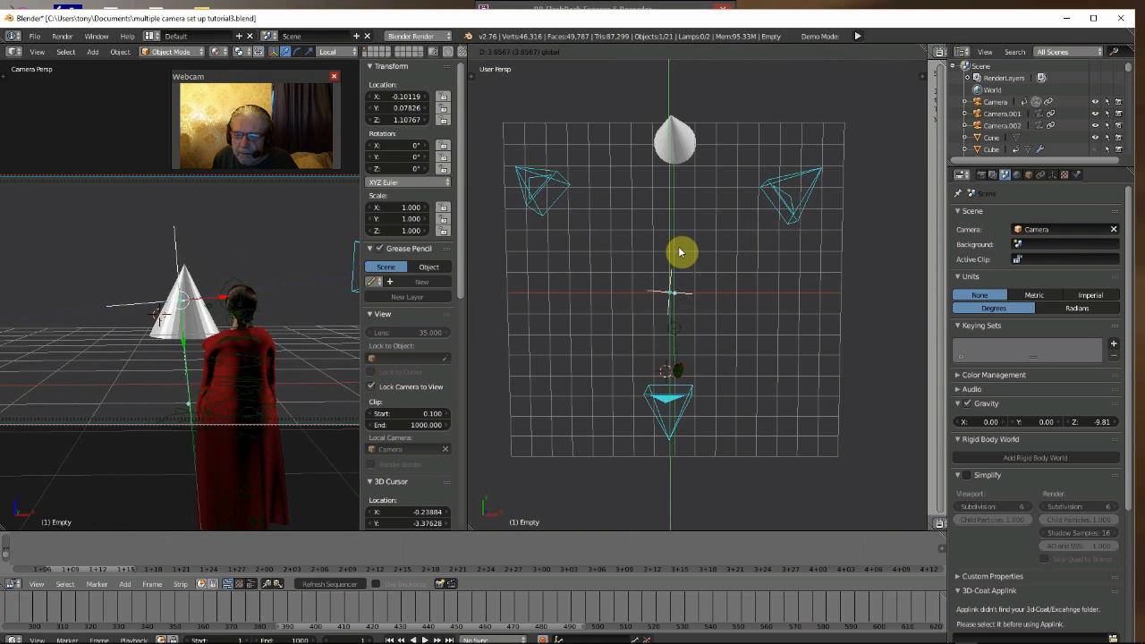
left_click(680, 253)
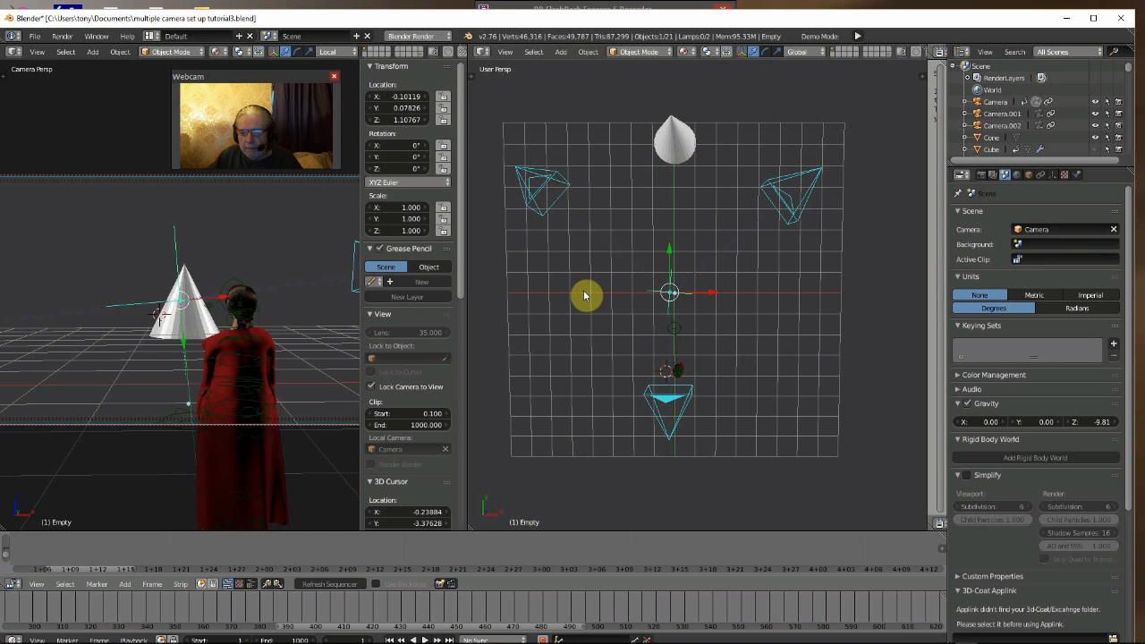
left_click_drag(709, 293, 811, 302)
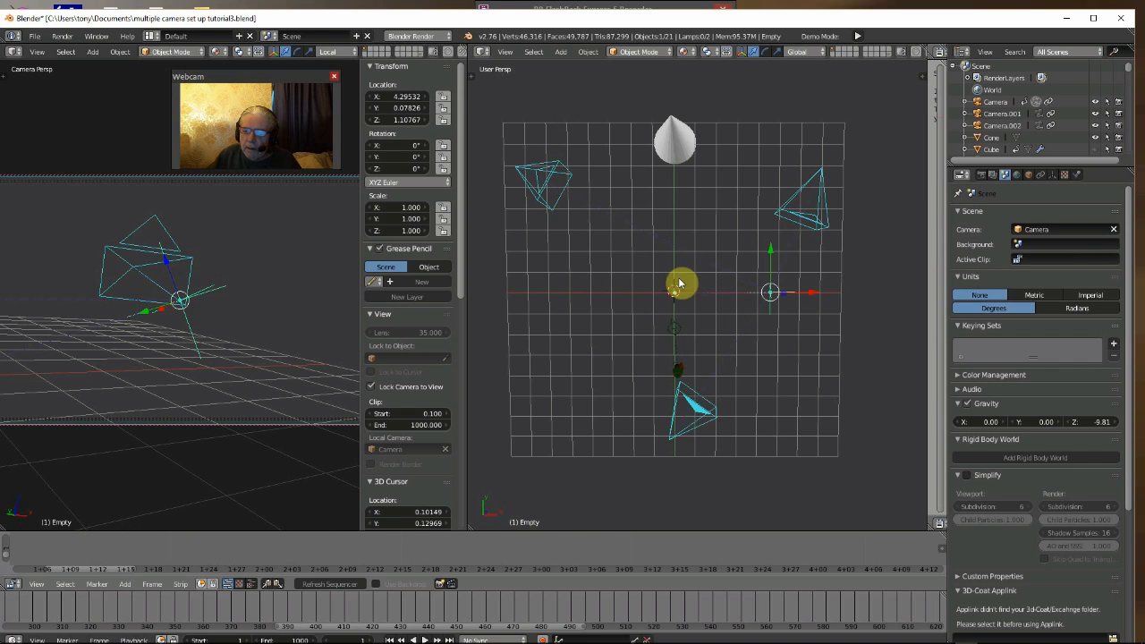
- Add a new camera at the 3D cursor near the grid centre and raise it to about Z 6.90
left_click(563, 55)
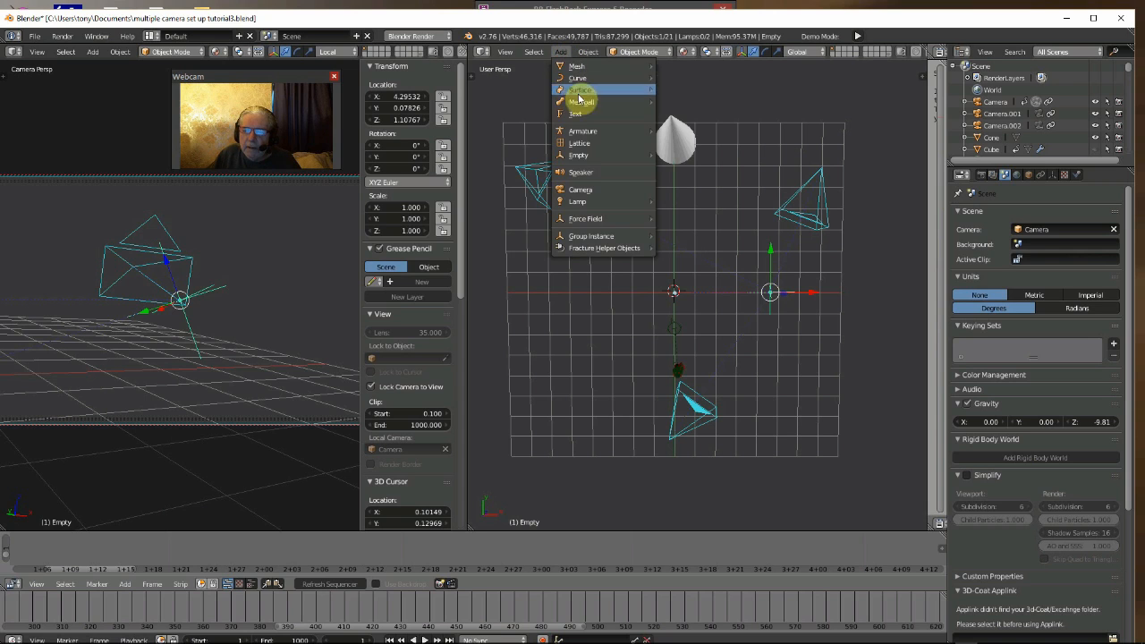
left_click(581, 191)
middle_click_drag(640, 332, 631, 271)
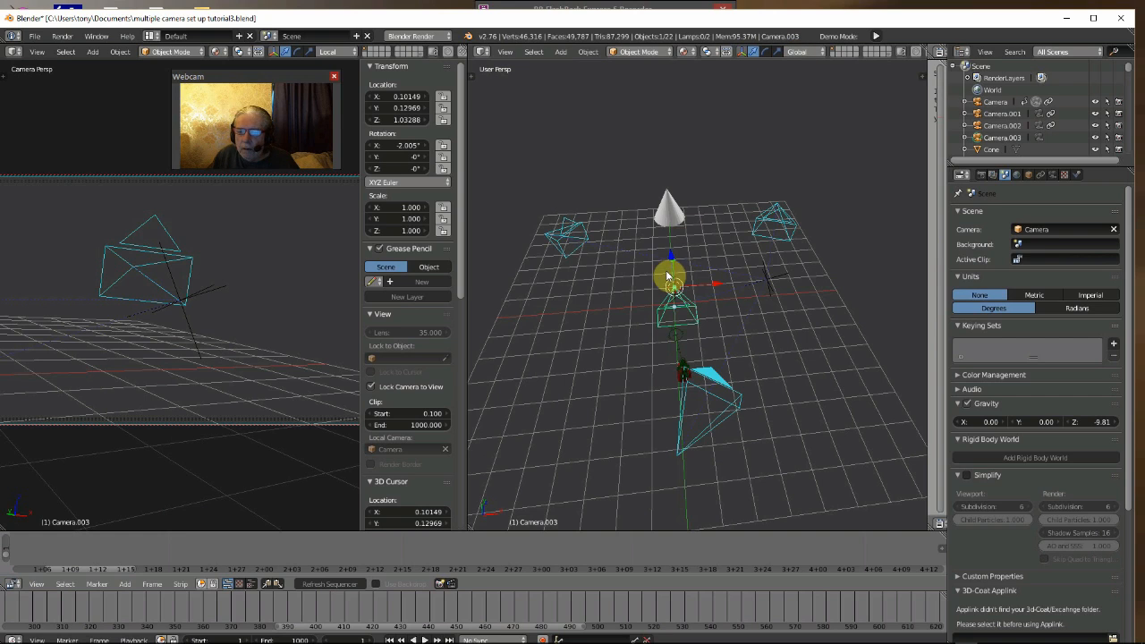
left_click_drag(672, 259, 677, 113)
middle_click_drag(690, 250, 680, 294)
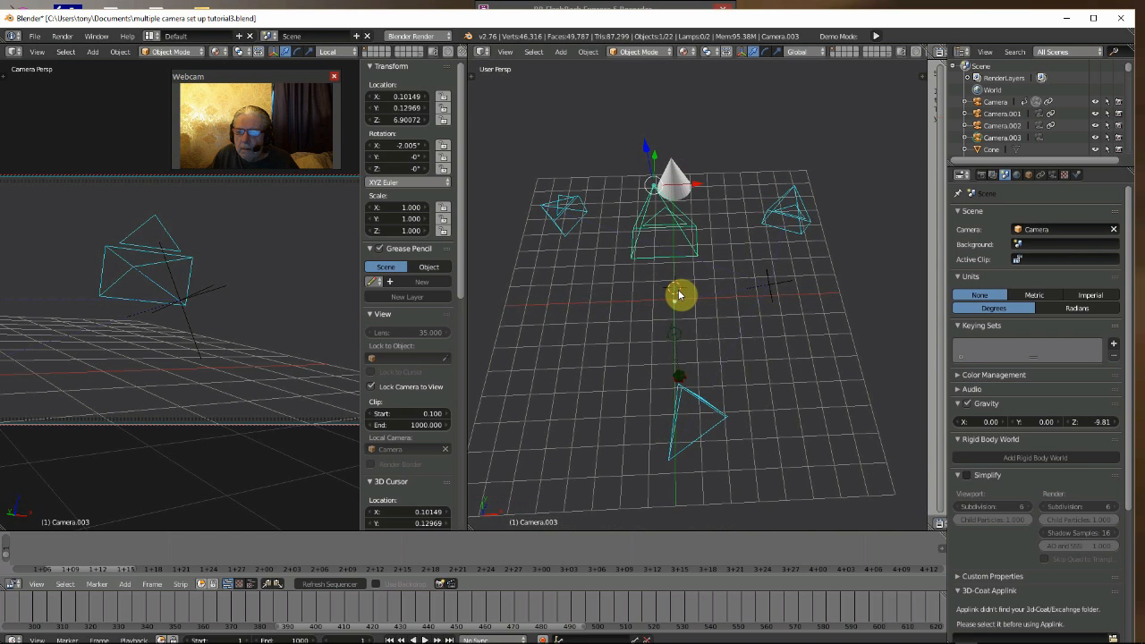
- Rotate the new camera about its X axis to about 43.3°
left_click(764, 52)
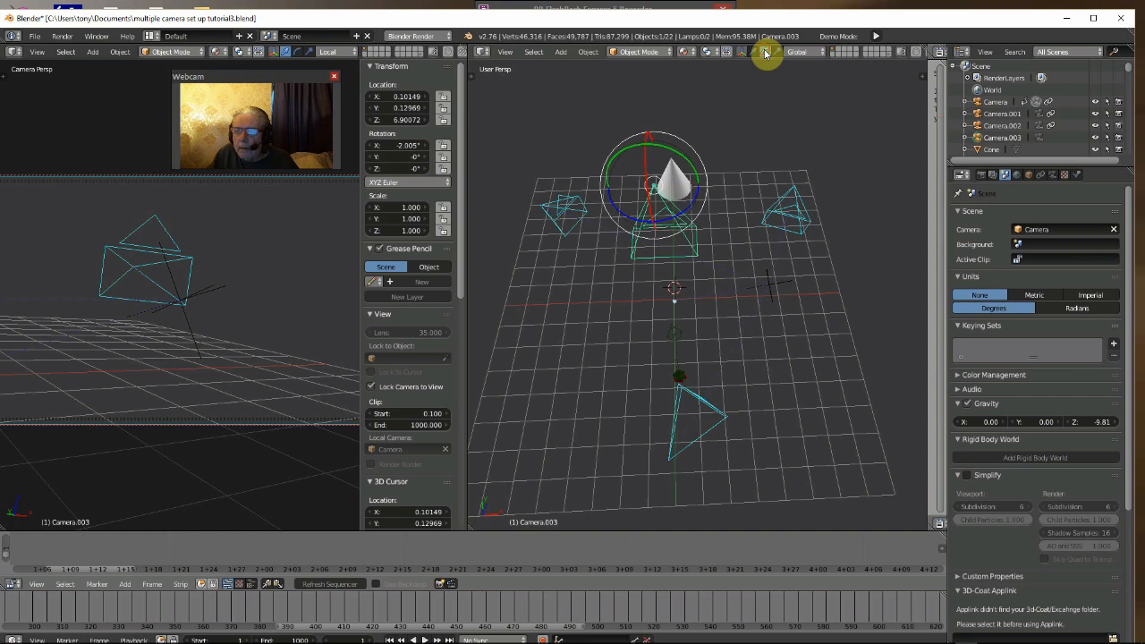
left_click_drag(645, 165, 664, 112)
left_click_drag(648, 179, 648, 170)
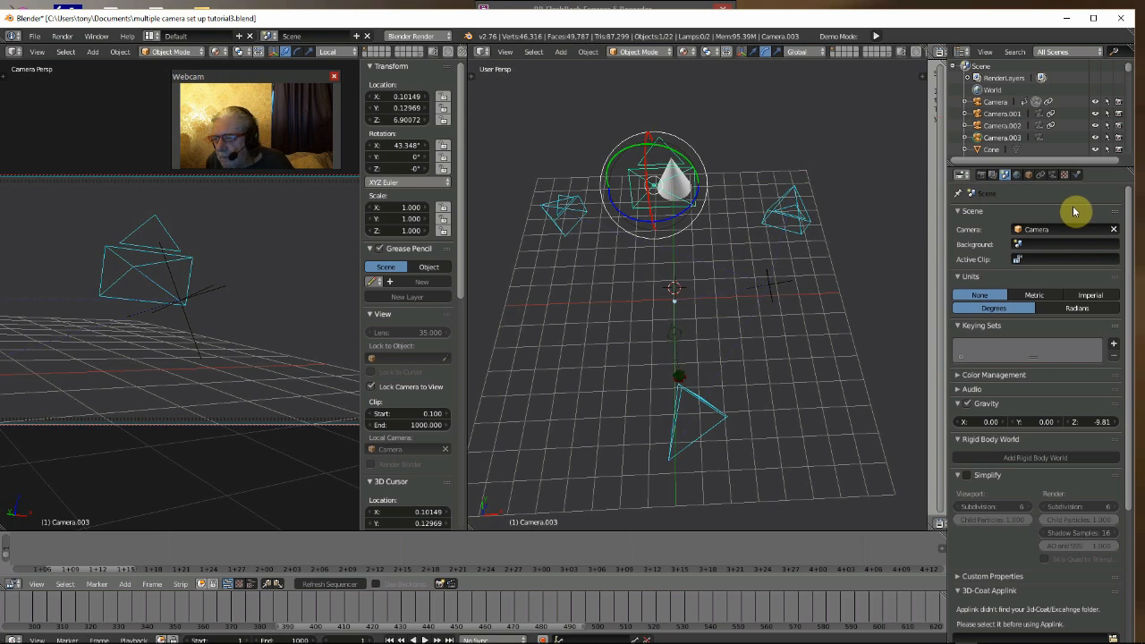
- Set Camera.003 as the active scene camera and tilt it to an X rotation of about 48.4°
left_click(1061, 232)
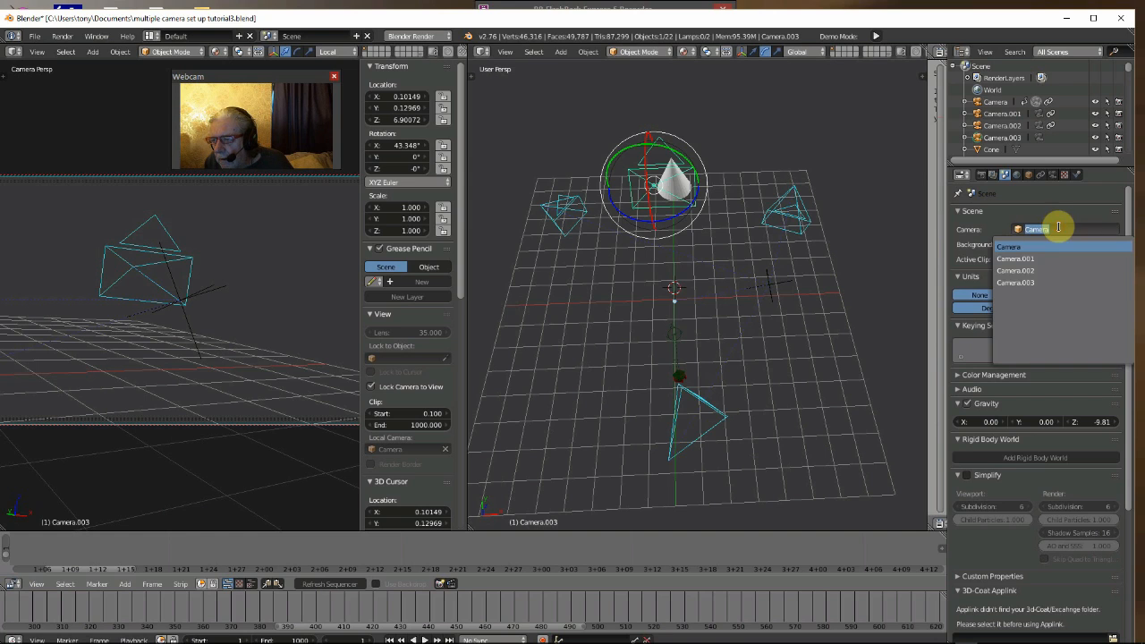
left_click(1029, 283)
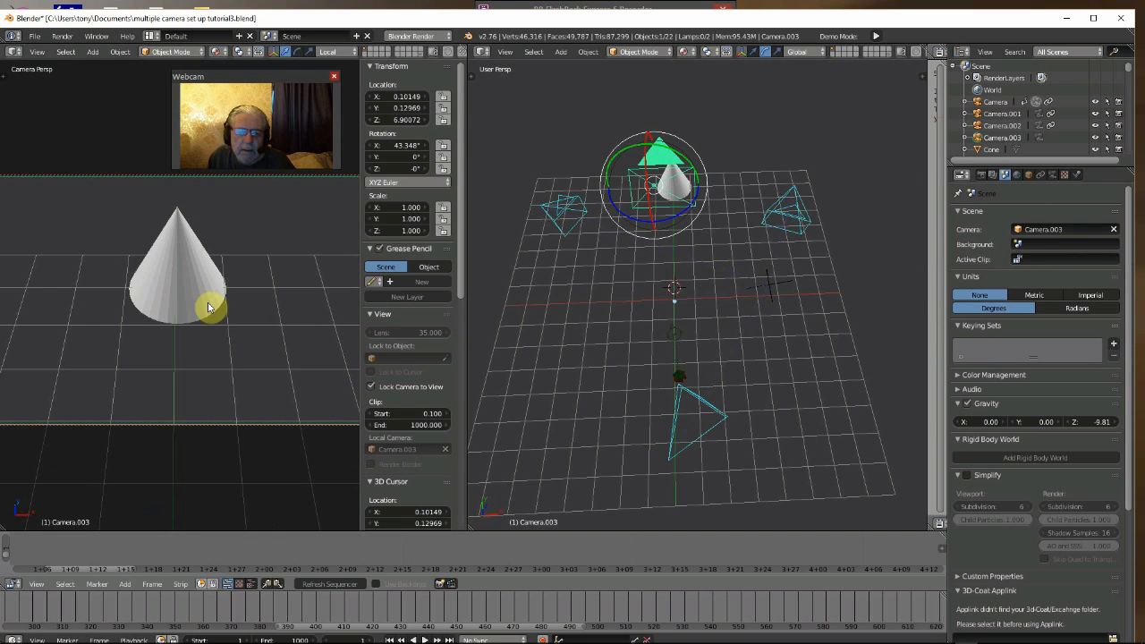
left_click_drag(646, 162, 647, 159)
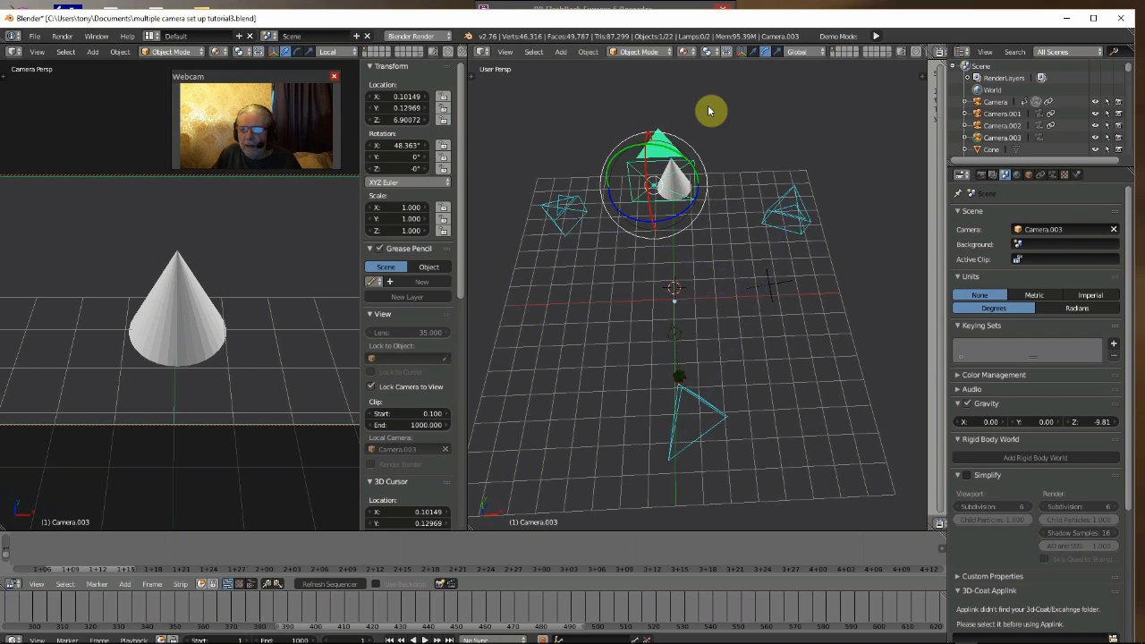
- Move Camera.003 back to about Y -2.62 and X 0.35, and tilt it to an X rotation of about 57.6°
left_click(752, 52)
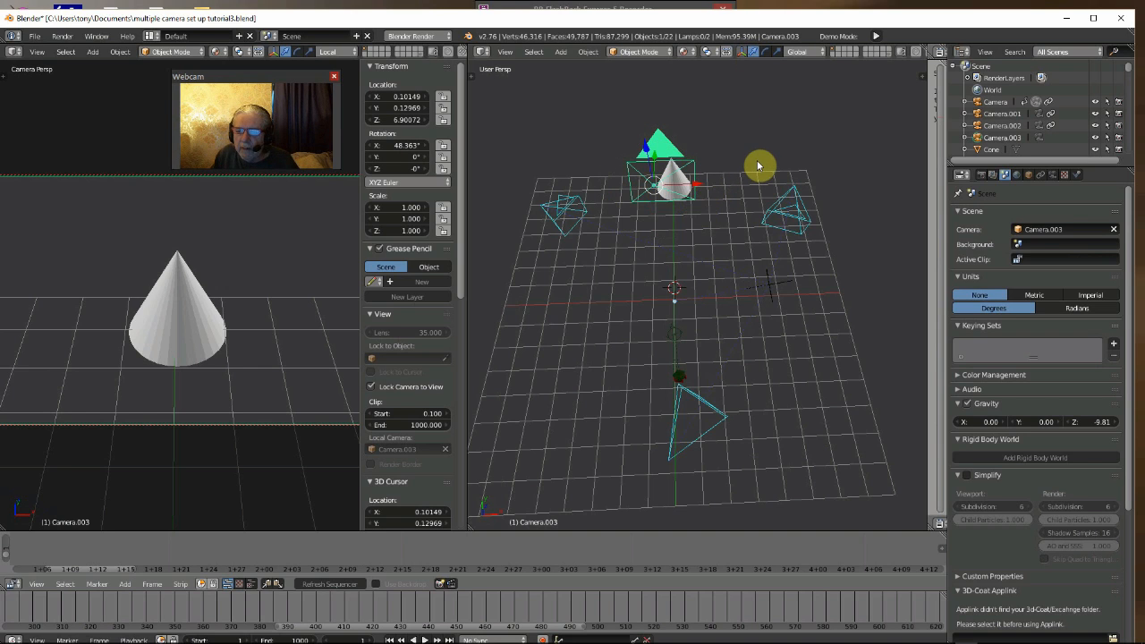
left_click_drag(655, 154, 663, 261)
left_click_drag(699, 295, 710, 301)
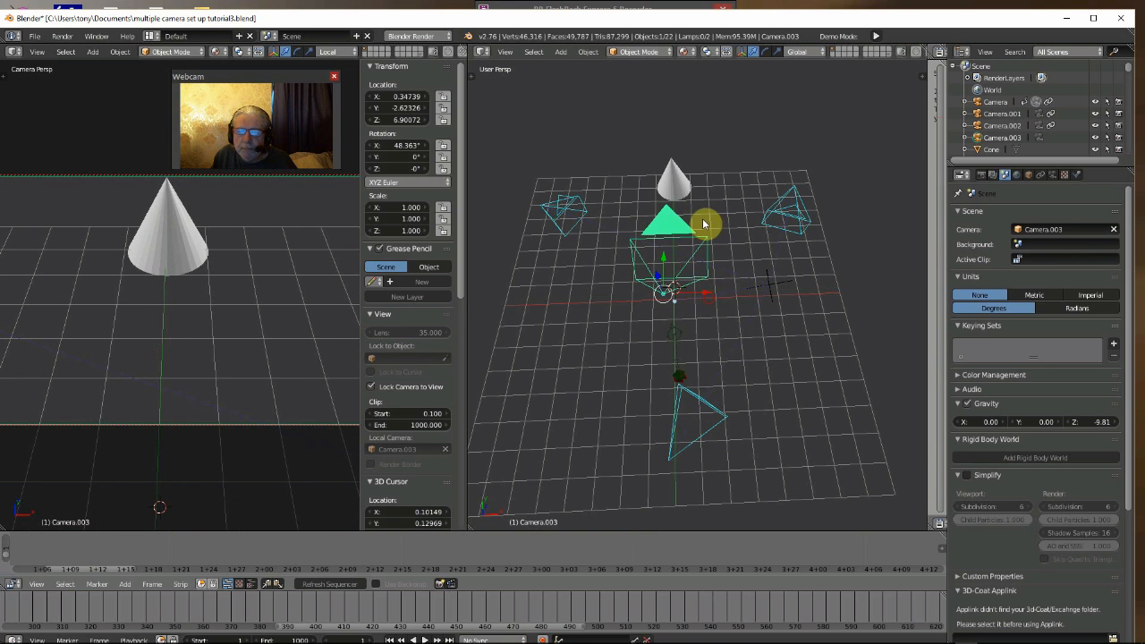
left_click(765, 51)
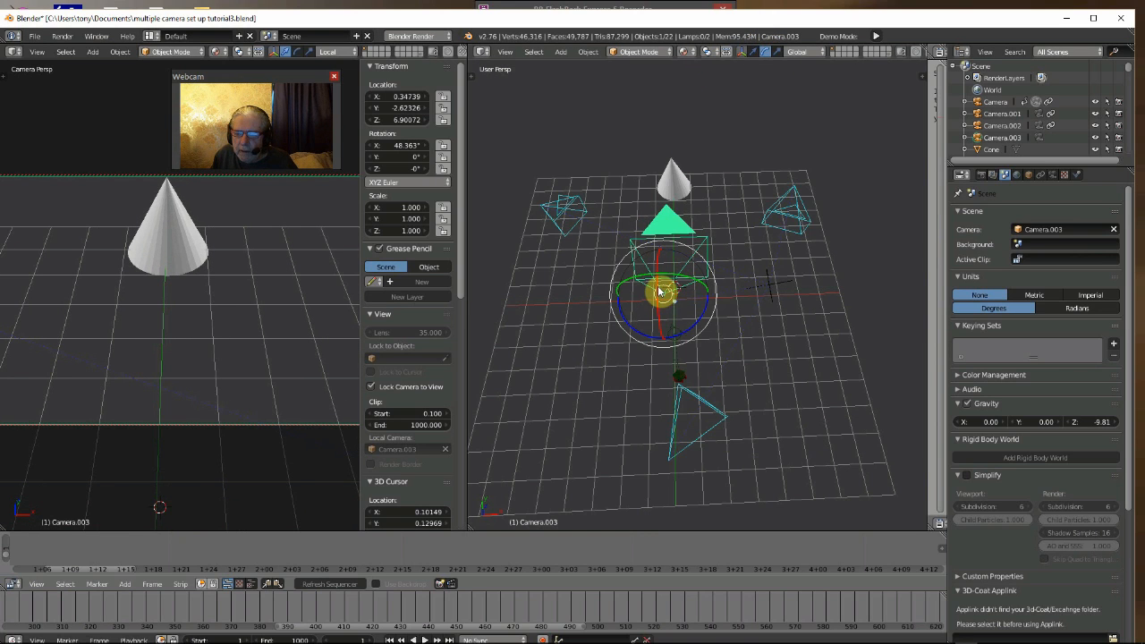
left_click_drag(660, 291, 662, 290)
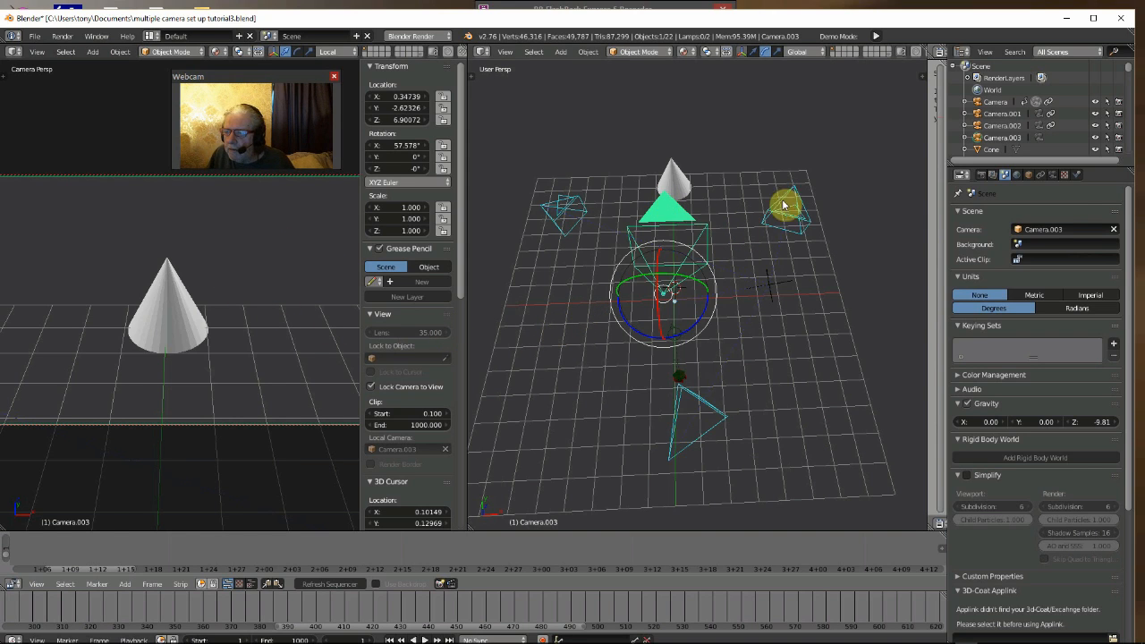
- Add a Damped Track constraint to Camera.003 with the Cone as its target
left_click(1041, 175)
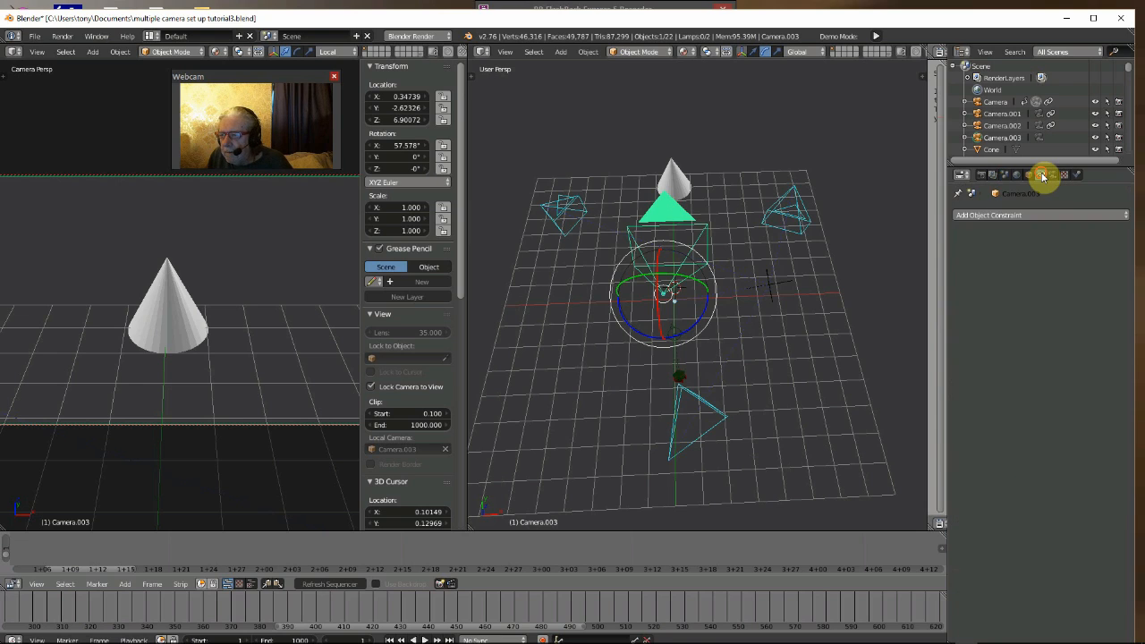
left_click(1024, 216)
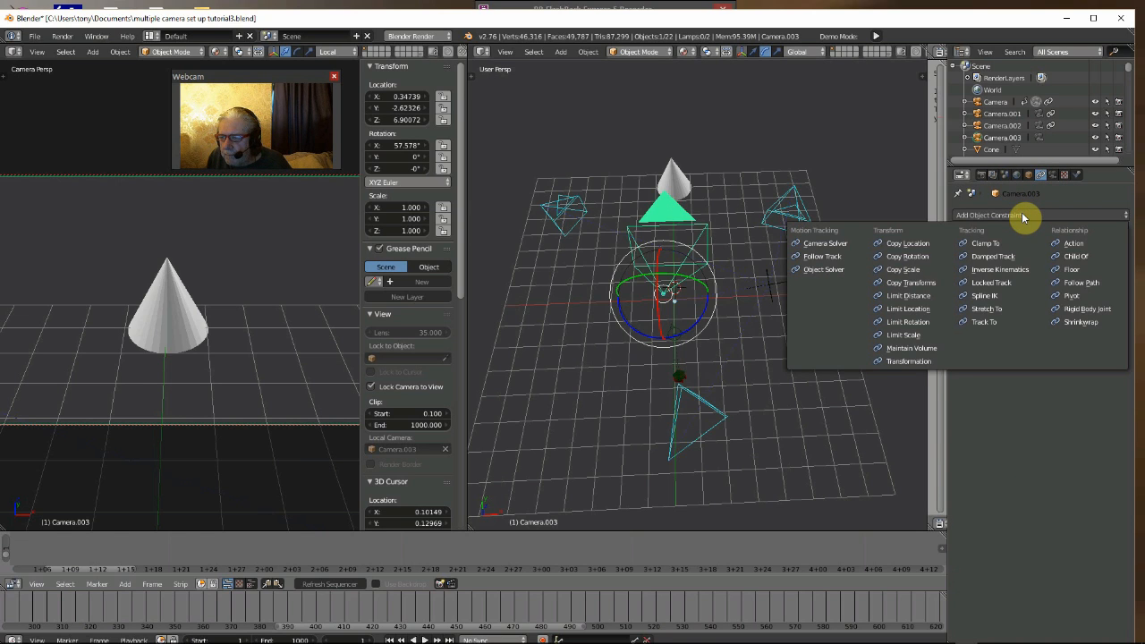
left_click(988, 257)
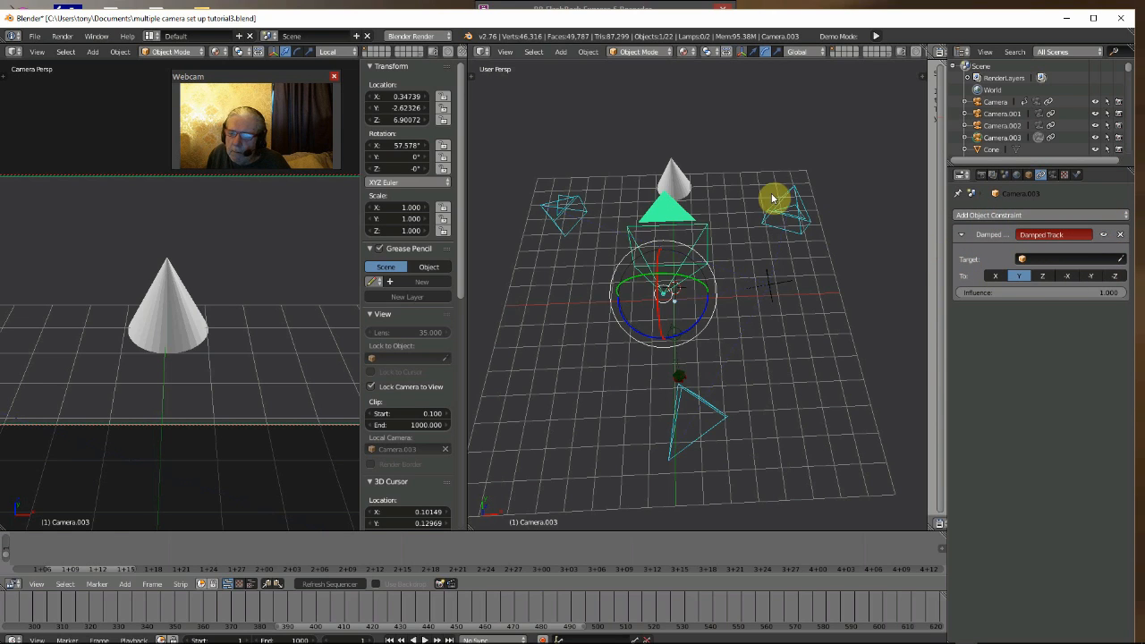
left_click(1021, 260)
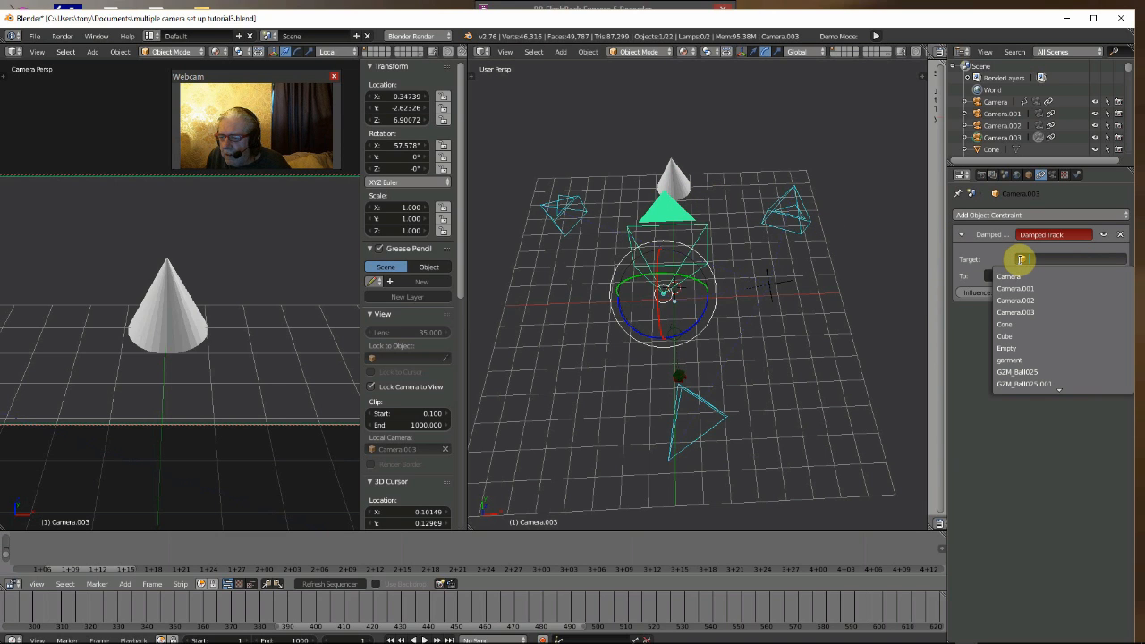
left_click(1007, 323)
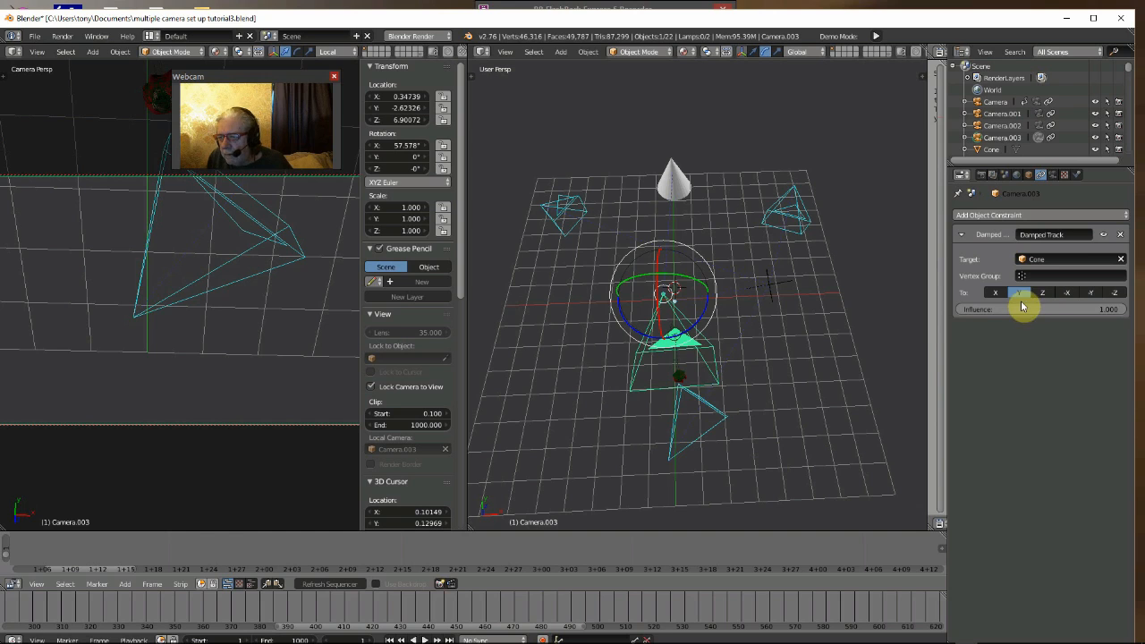
- Try the X, Y, Z, -X and -Y tracking axes of the Damped Track constraint, and set the axis to -Z
left_click(993, 295)
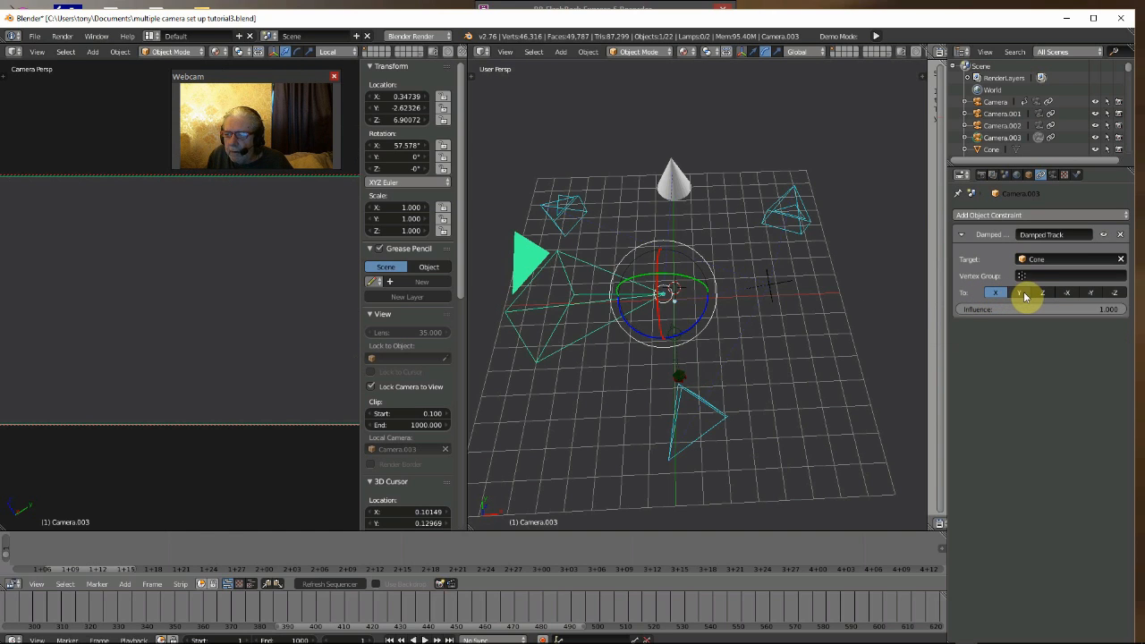
left_click(1023, 293)
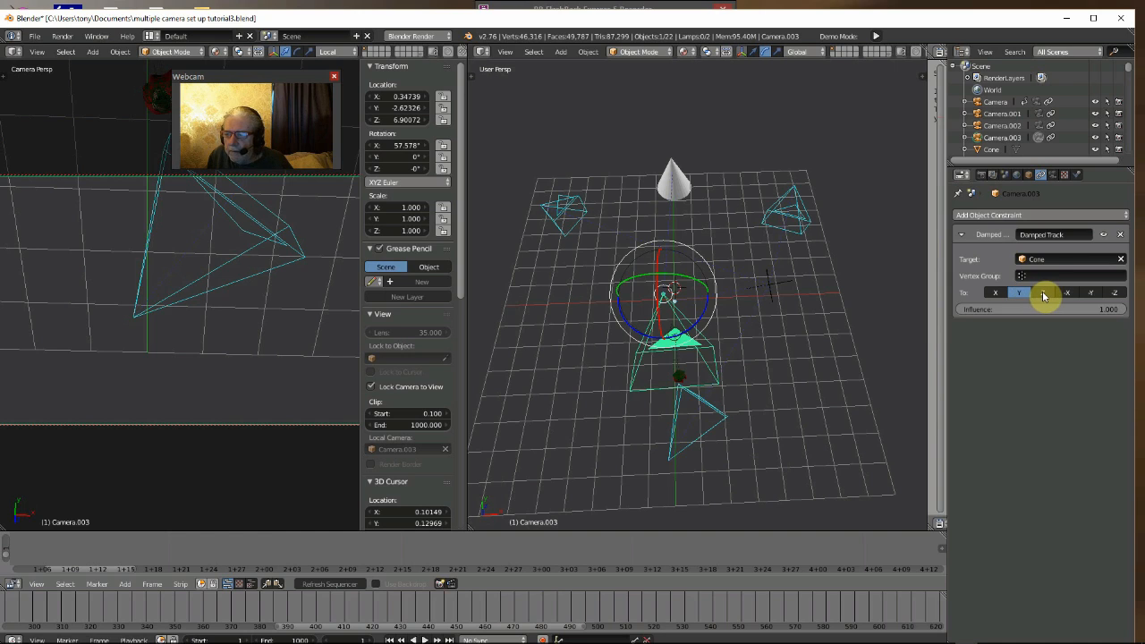
left_click(1043, 295)
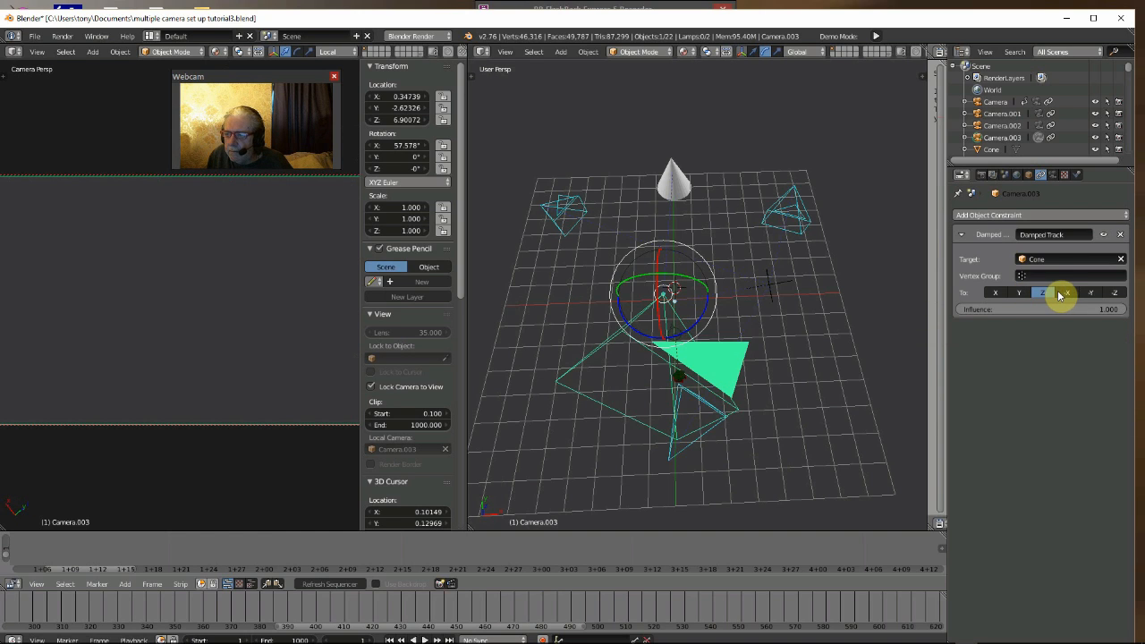
left_click(1064, 293)
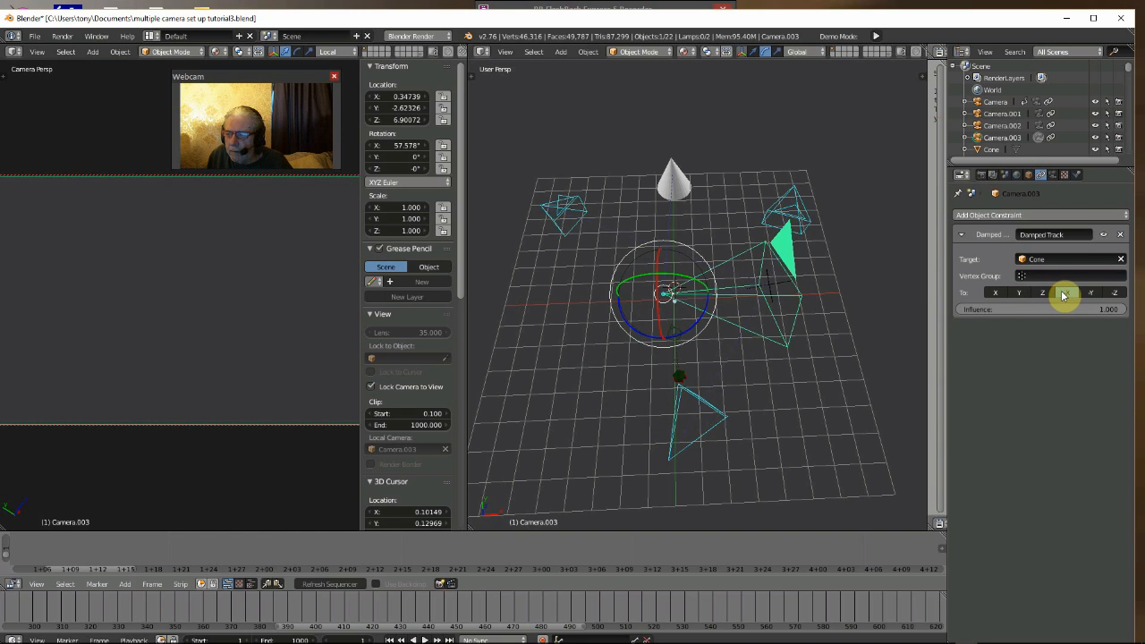
left_click(1087, 294)
left_click(1115, 293)
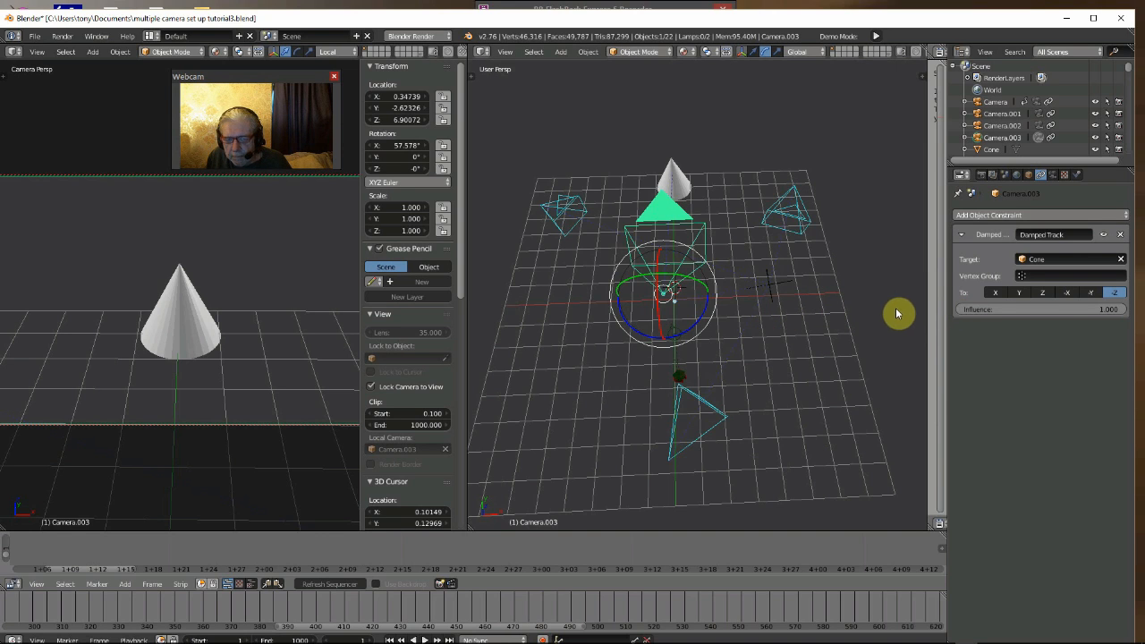
- Cycle the Damped Track axis through Y, Z, -X and -Y again, and return it to -Z
left_click(1016, 294)
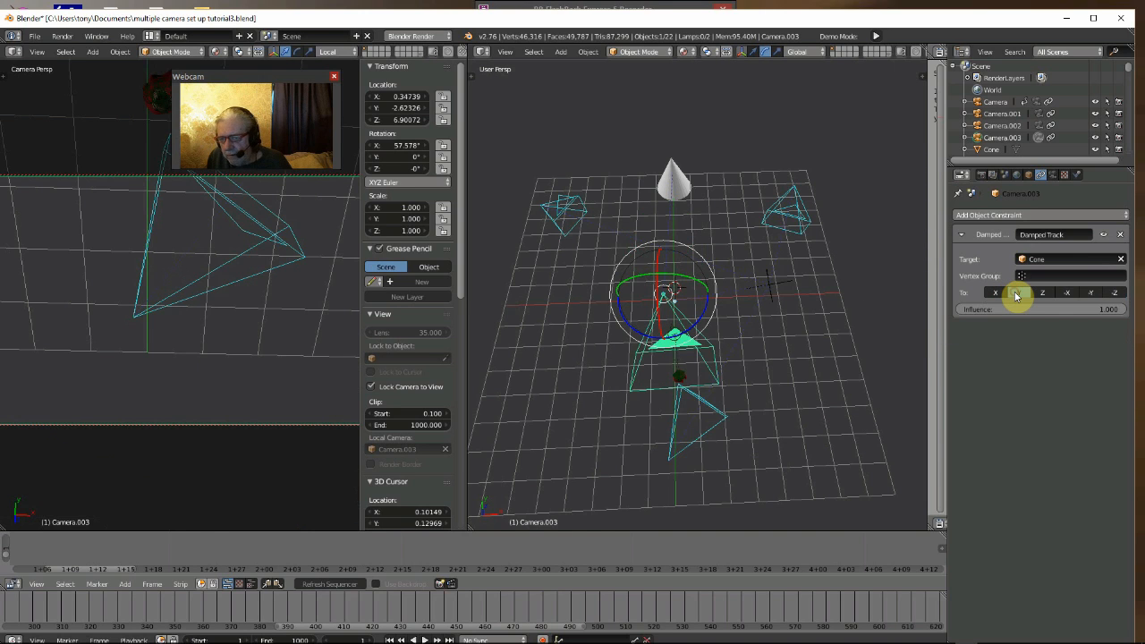
left_click(1038, 294)
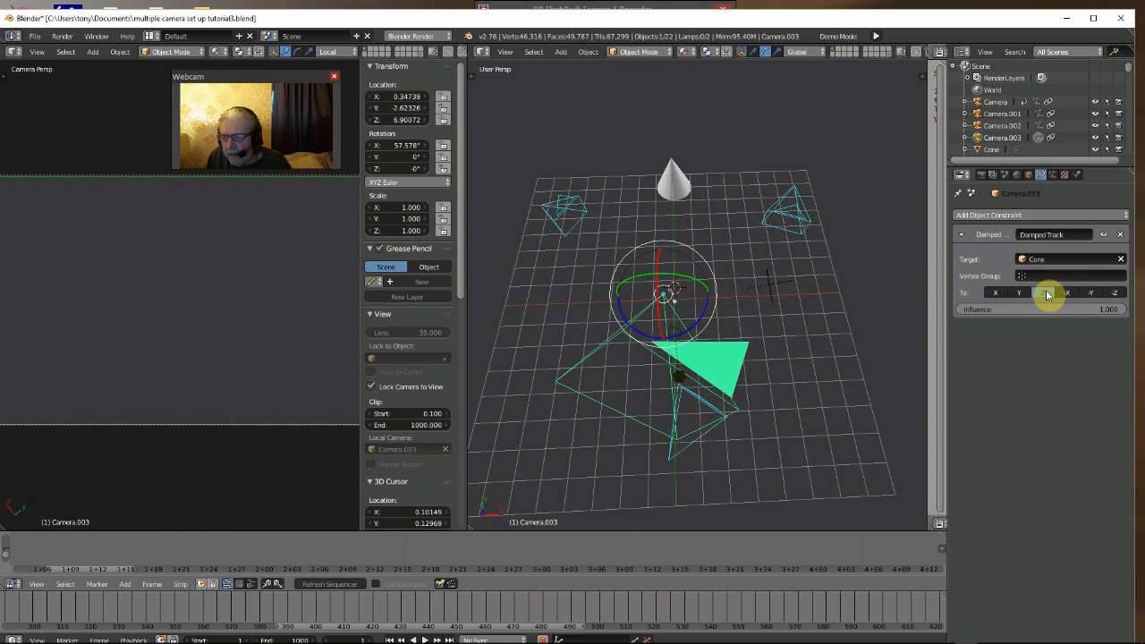
left_click(1068, 294)
left_click(1089, 294)
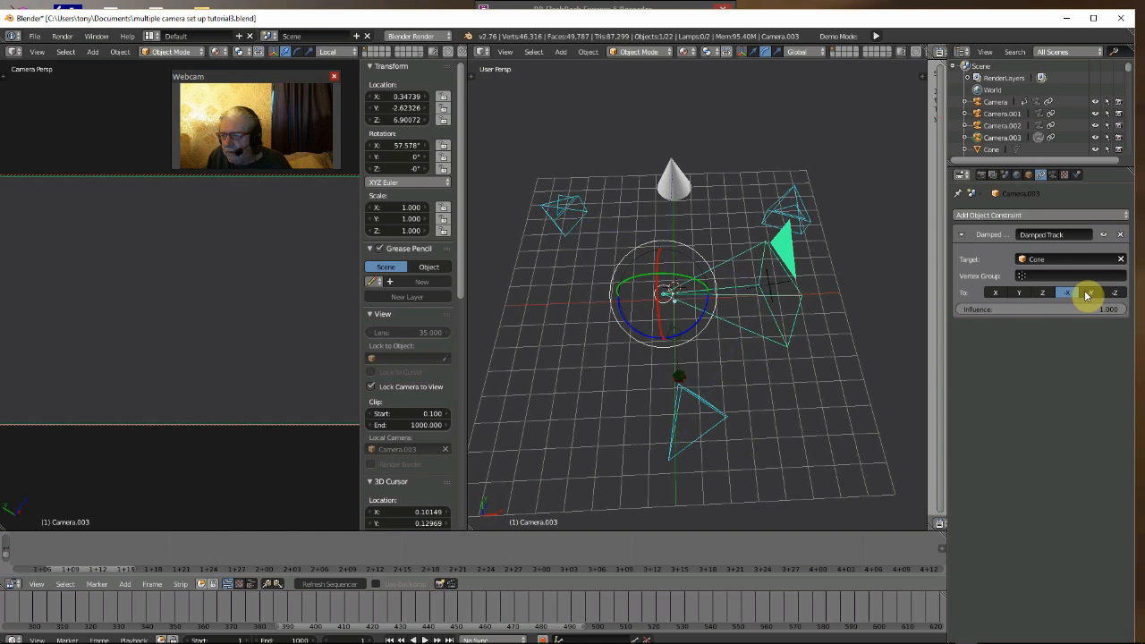
left_click(1115, 293)
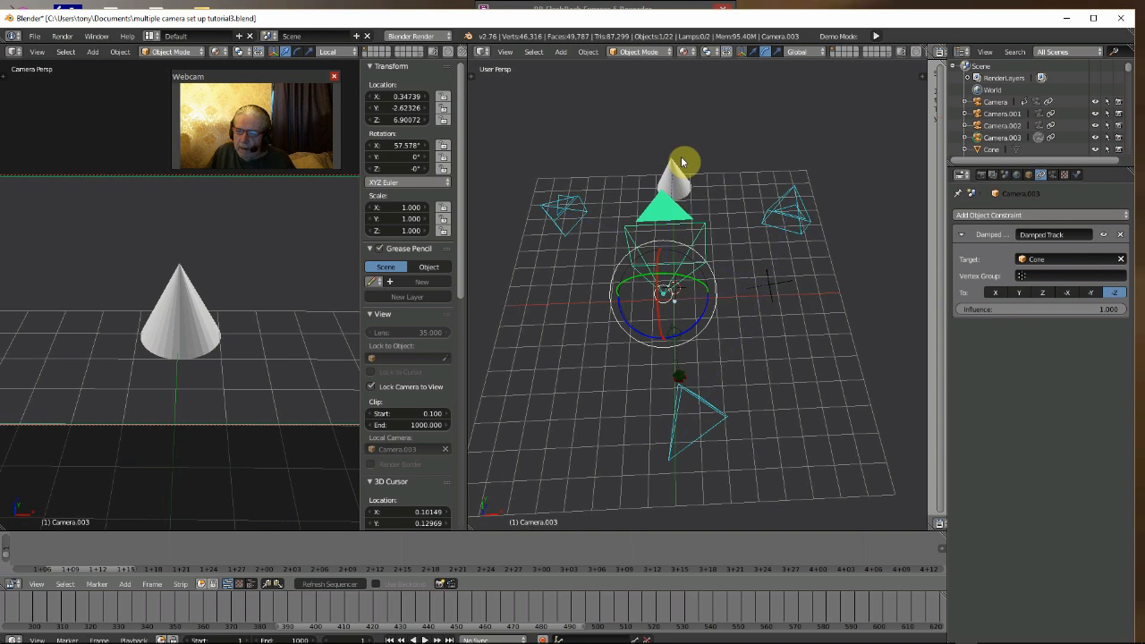
- Test the tracking by moving Camera.003 along X to about -0.51 and back to about 0.51
left_click(755, 52)
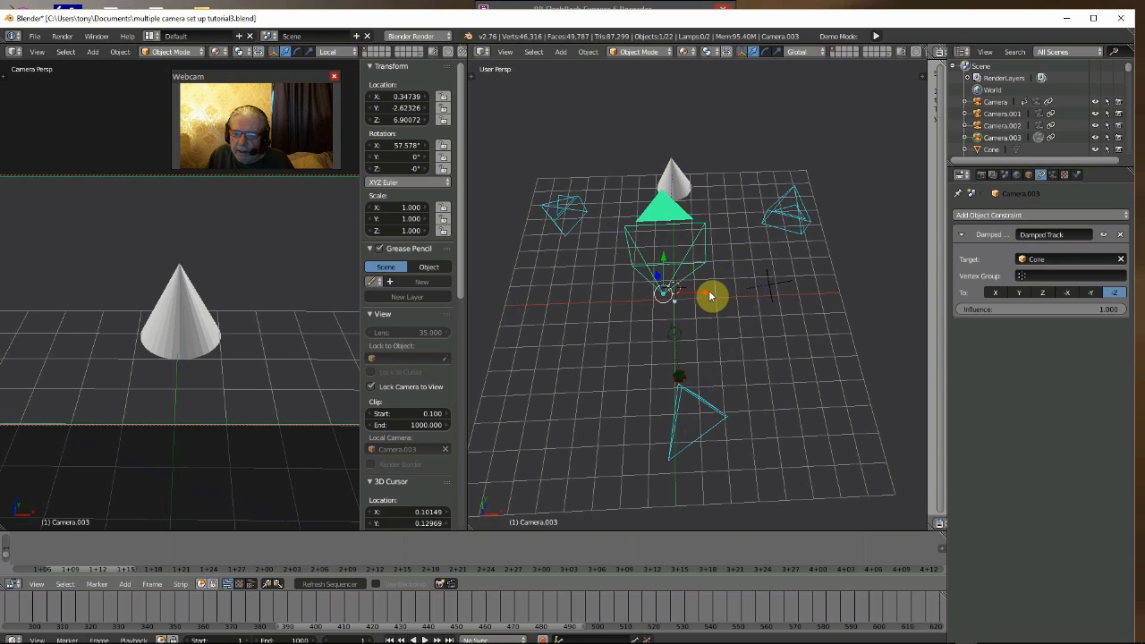
left_click_drag(710, 296, 667, 298)
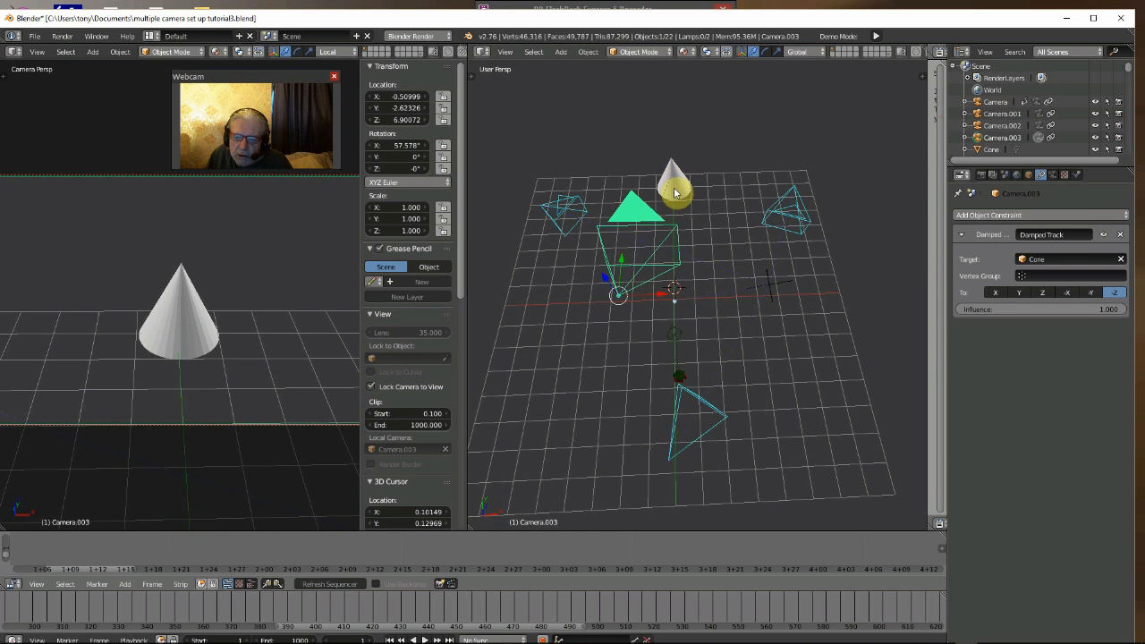
left_click_drag(669, 298, 719, 302)
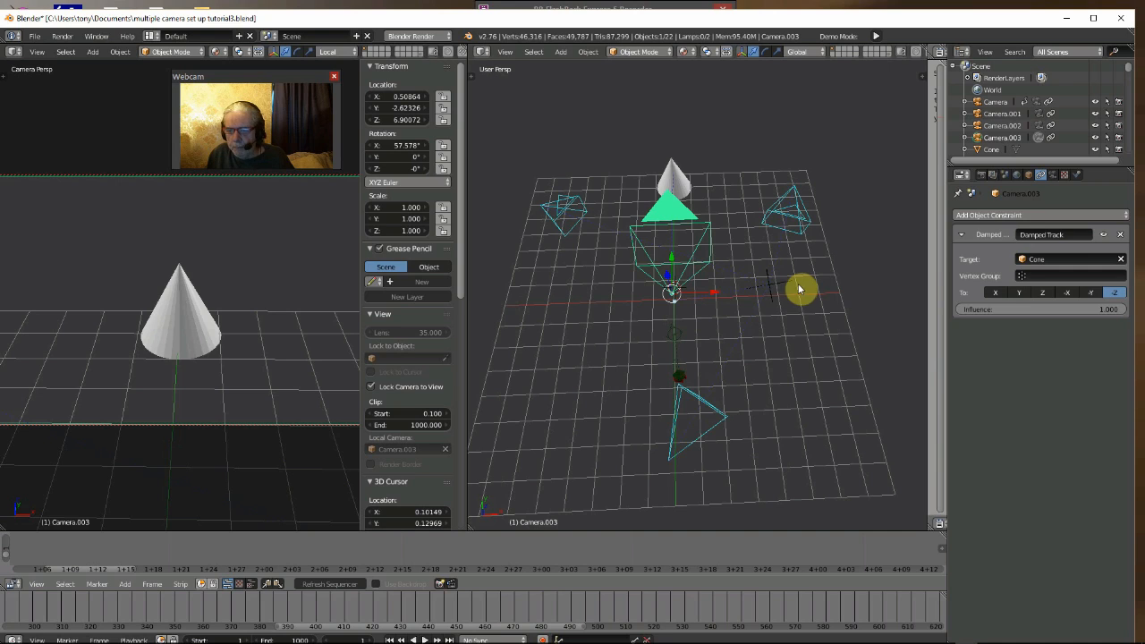
- Set Camera.003's Damped Track target to Empty and rotate the camera to about 58.3° X, -8.1° Y and -9.5° Z
left_click(1038, 261)
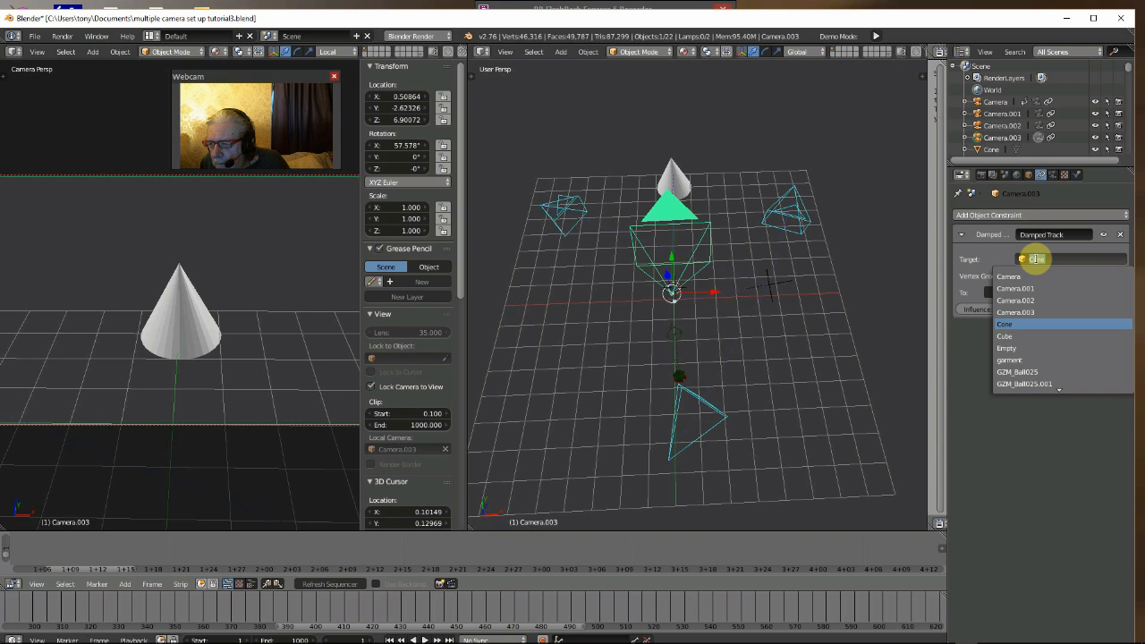
left_click(1014, 348)
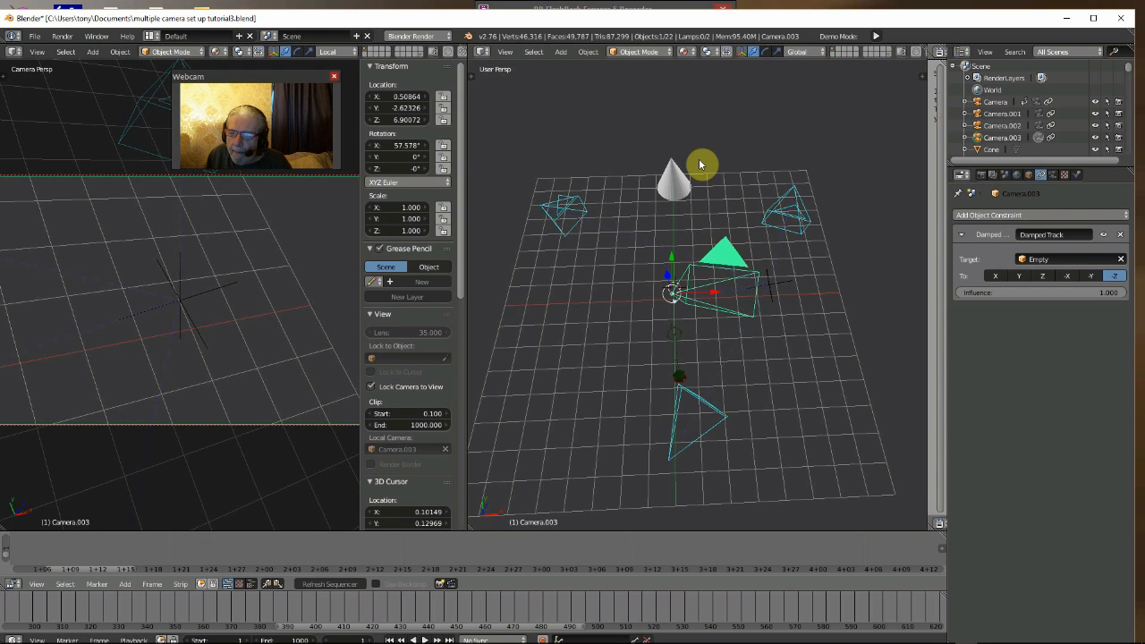
left_click(763, 52)
left_click_drag(633, 321, 669, 291)
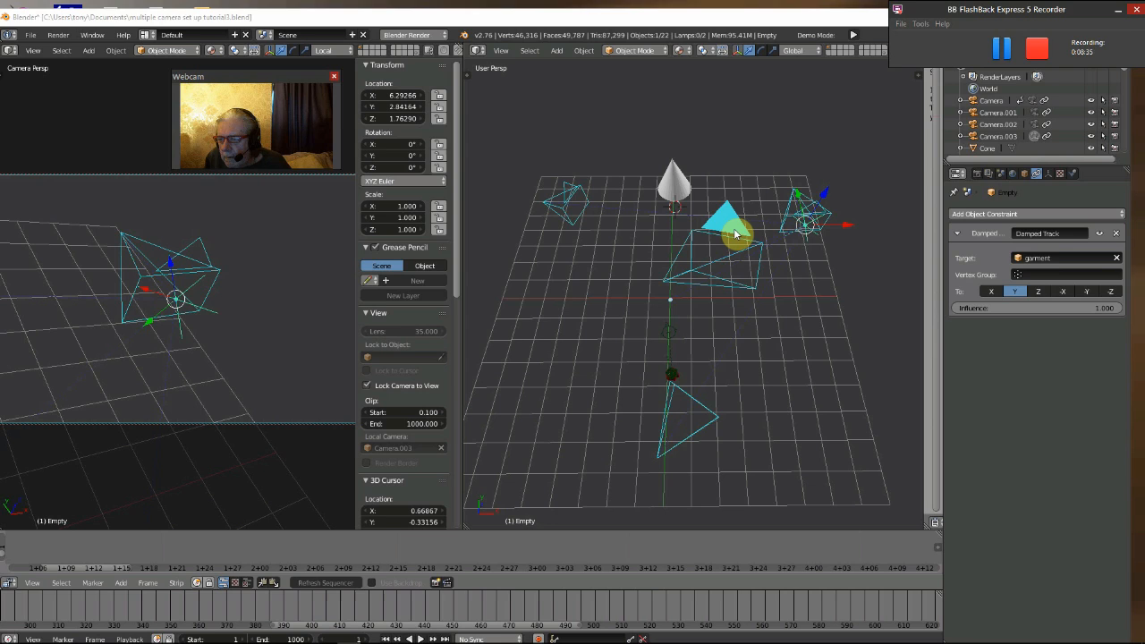
- Switch the Damped Track target of Camera.003 to the Cone, and return it to Empty
right_click(736, 234)
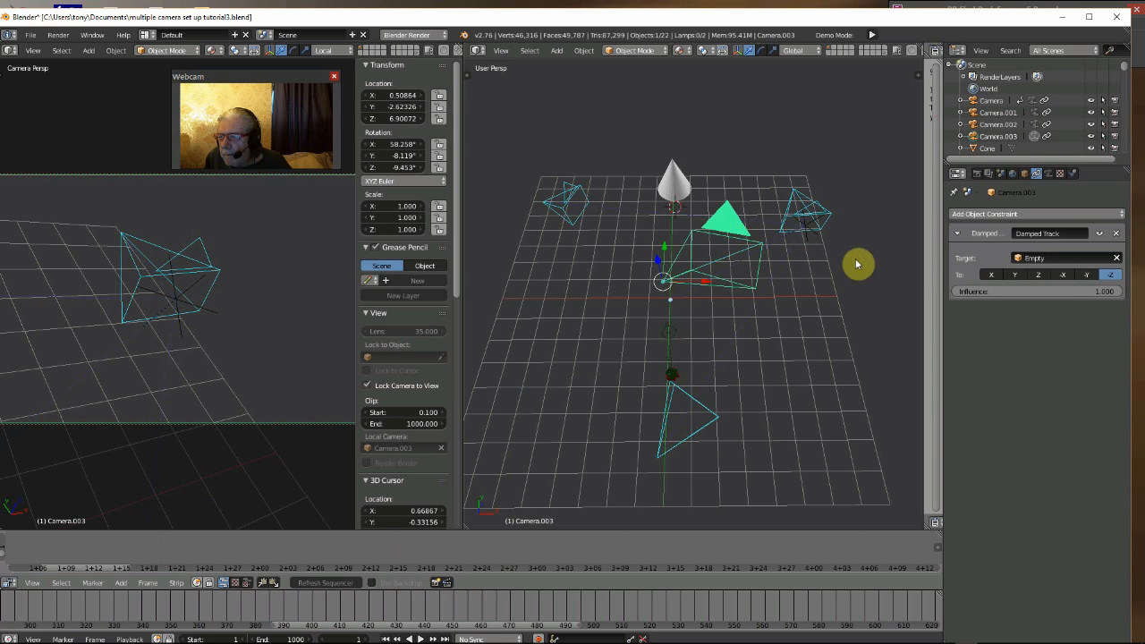
left_click(1037, 259)
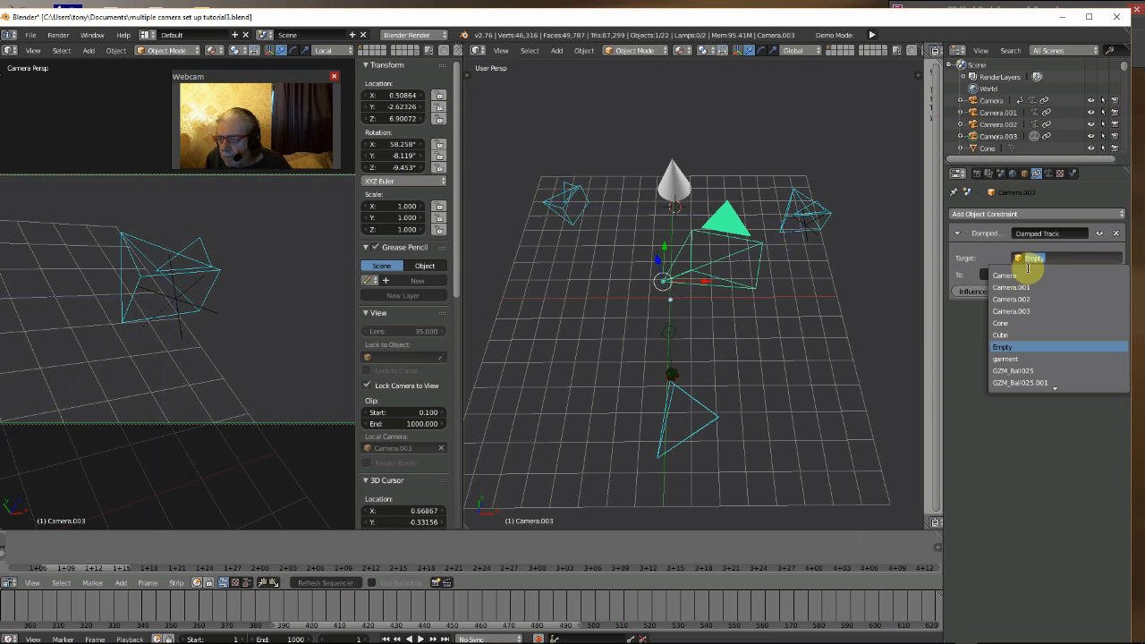
left_click(1013, 323)
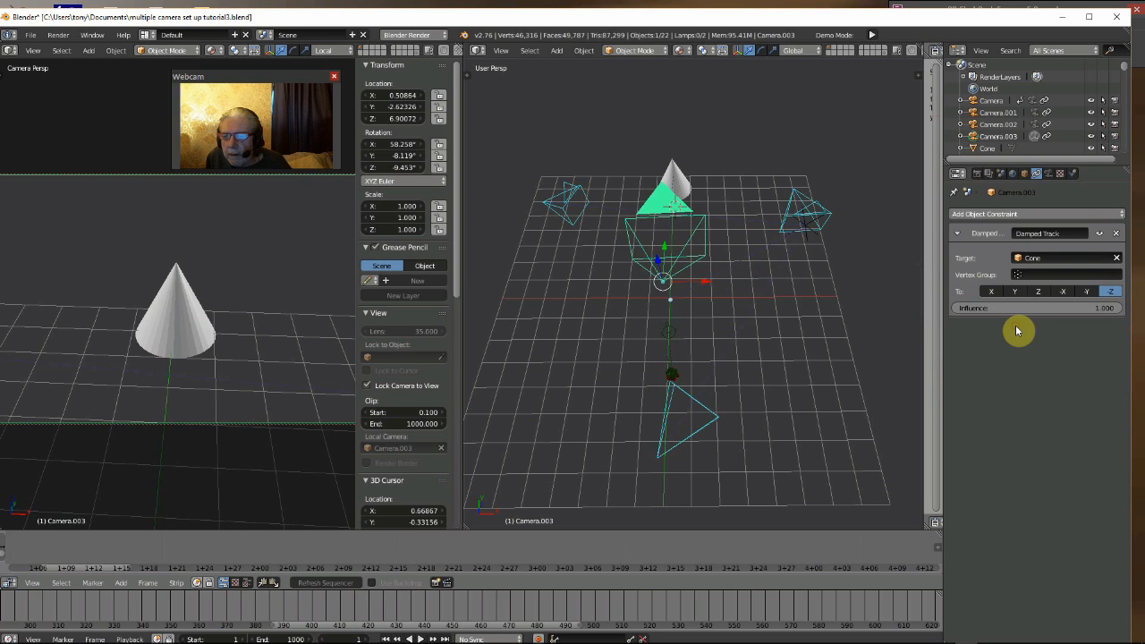
left_click(1030, 258)
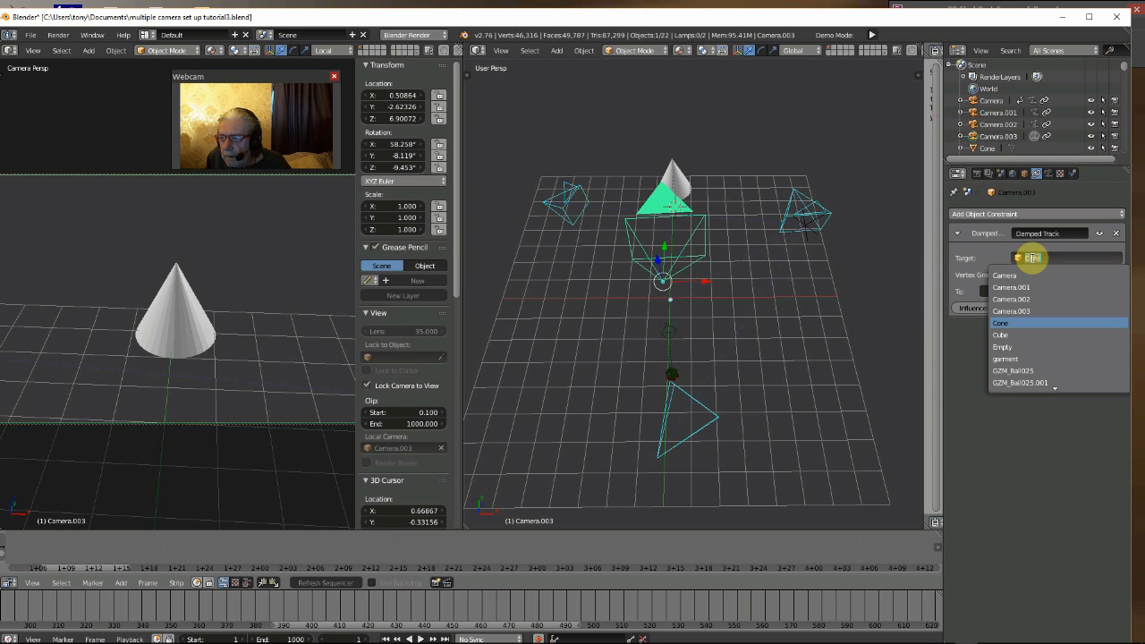
left_click(1023, 347)
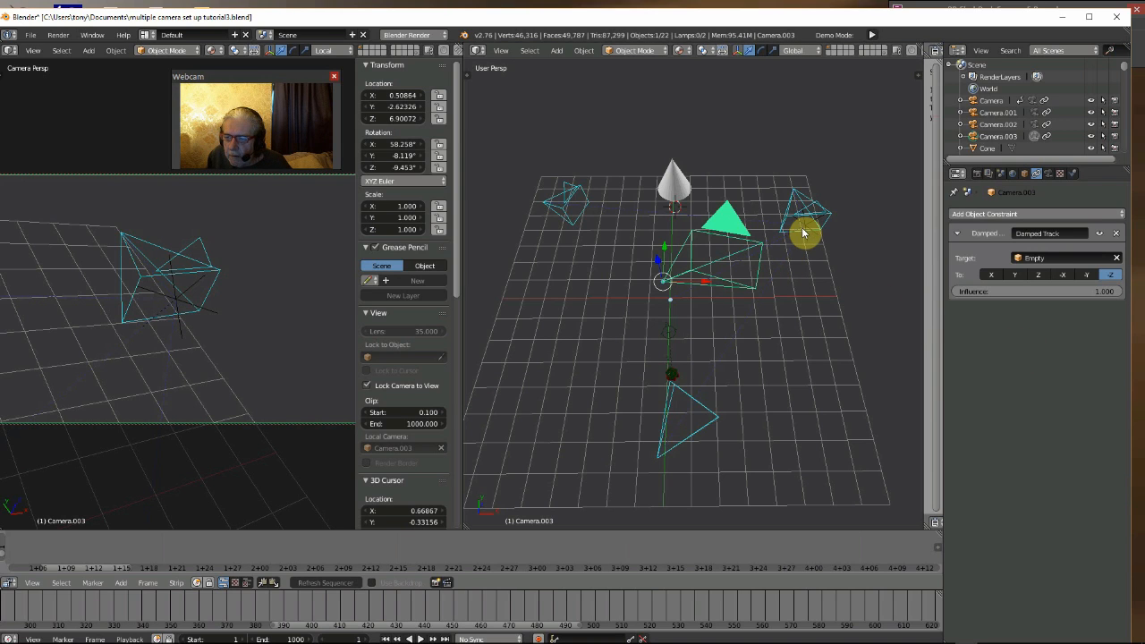
- Move the Empty beside the Cone, to about 1.01 along X and about 3.46 along Z
right_click(805, 227)
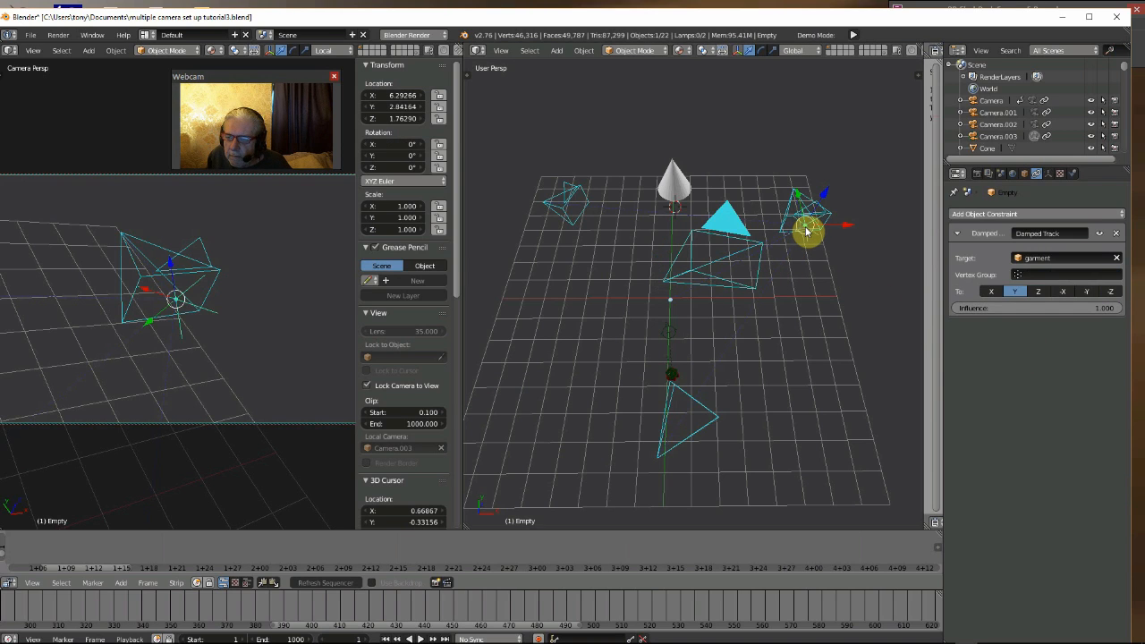
key("g")
key("x")
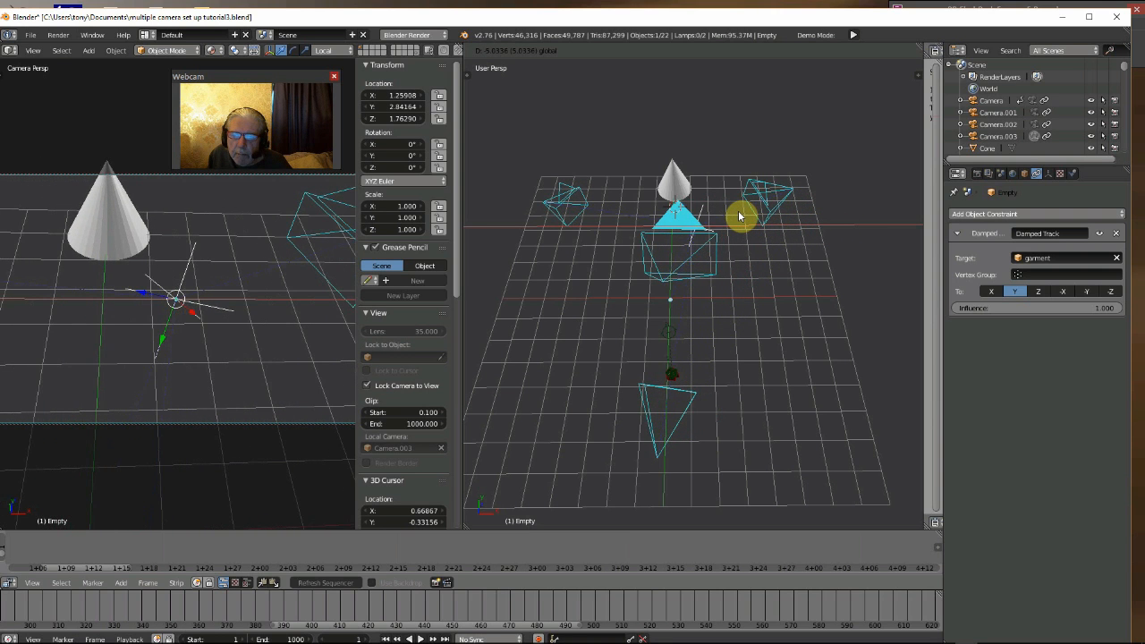
left_click(736, 216)
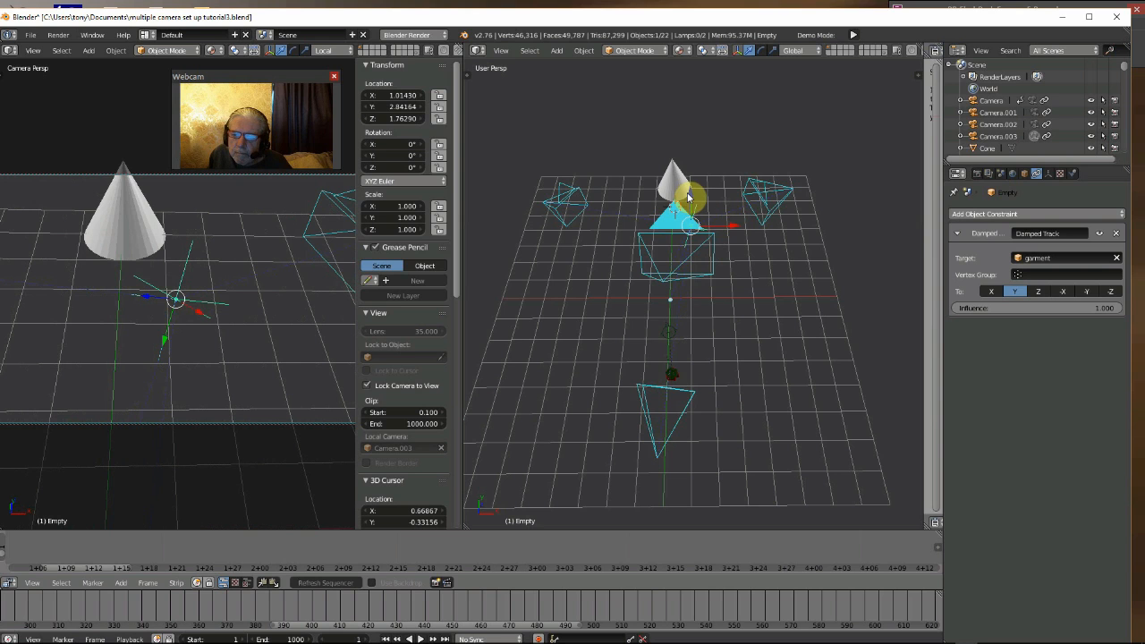
key("g")
key("z")
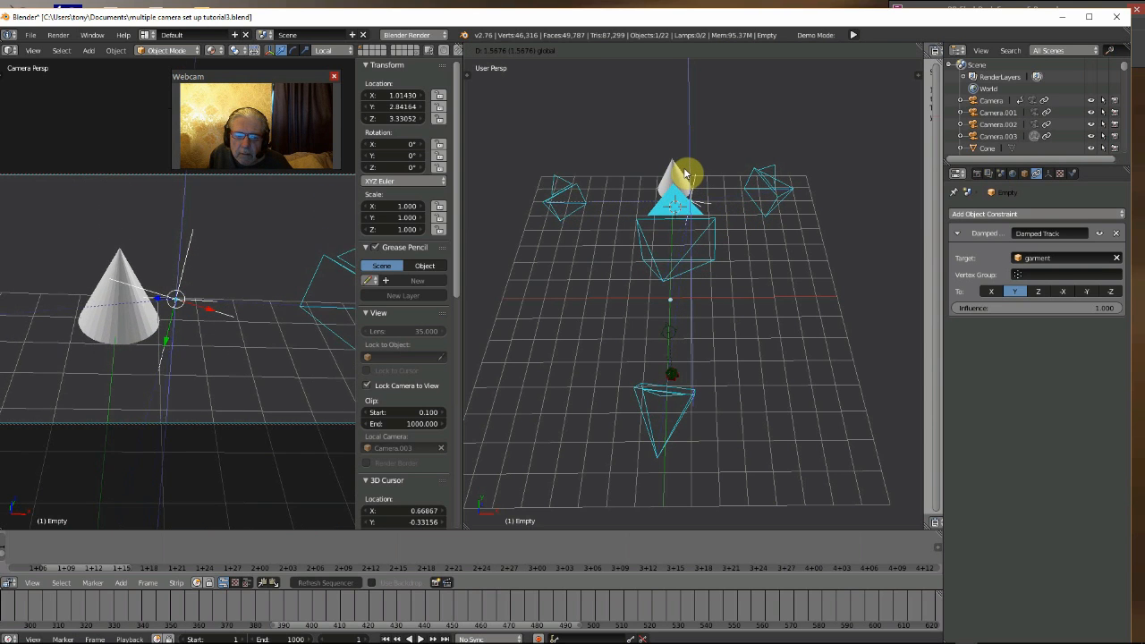
left_click(684, 171)
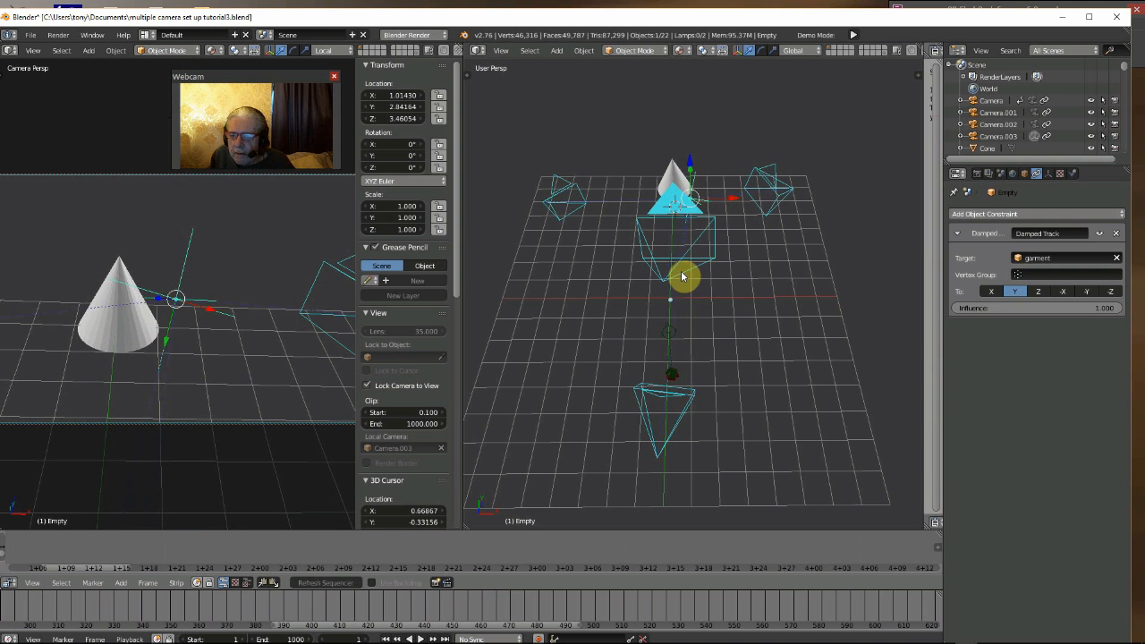
- Move Camera.003 to about 0.70 along X and back to about -3.86 along Y
right_click(667, 284)
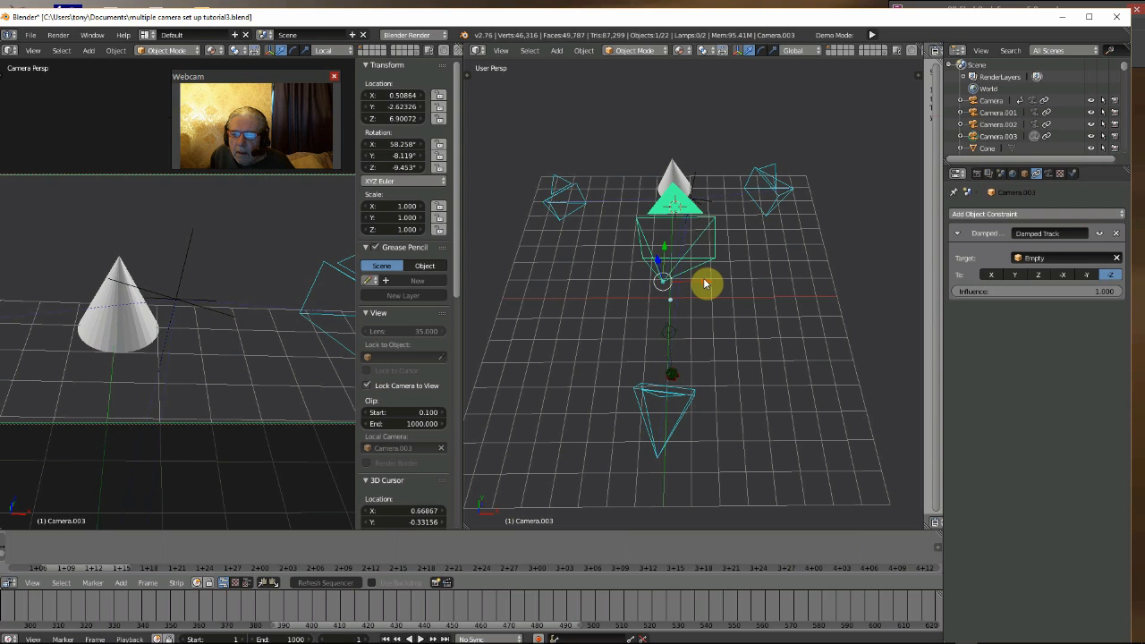
key("g")
key("x")
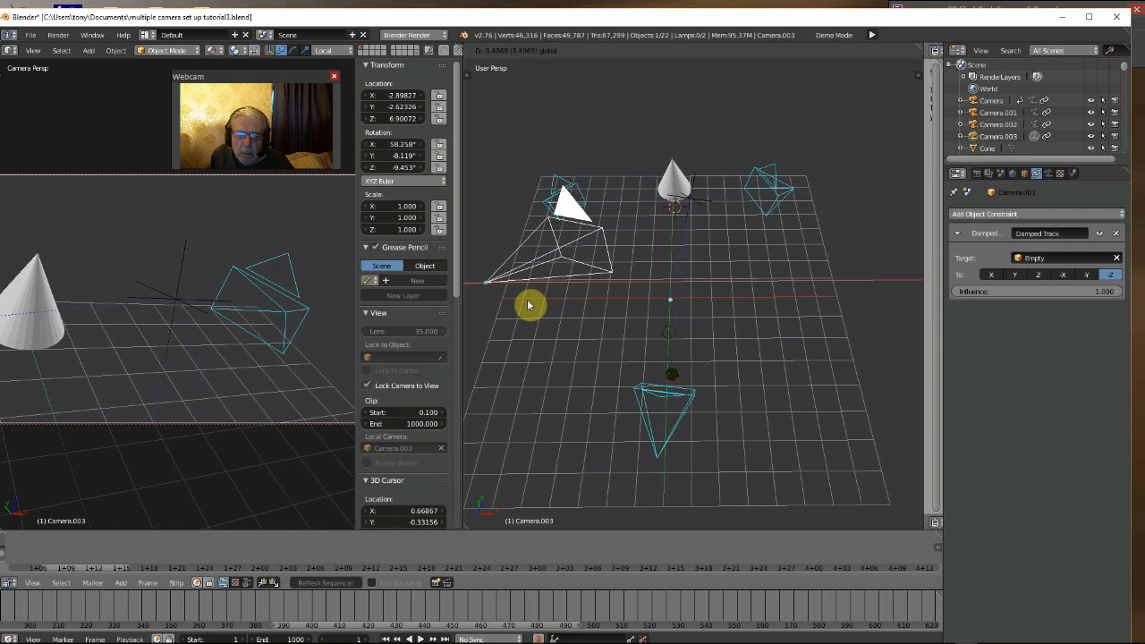
left_click(716, 350)
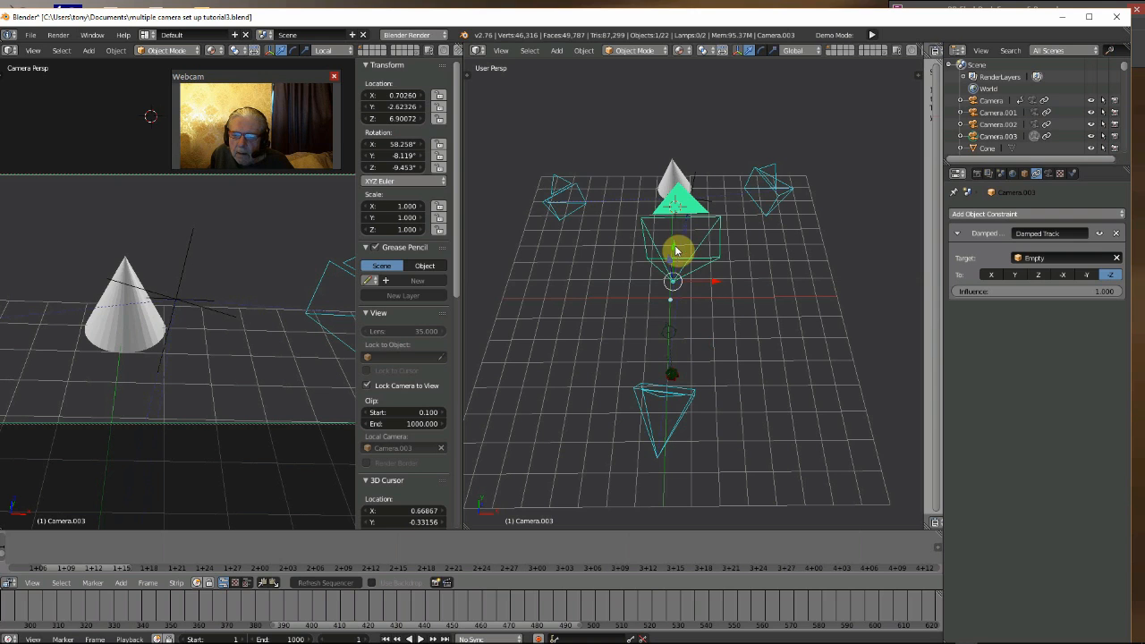
key("g")
key("y")
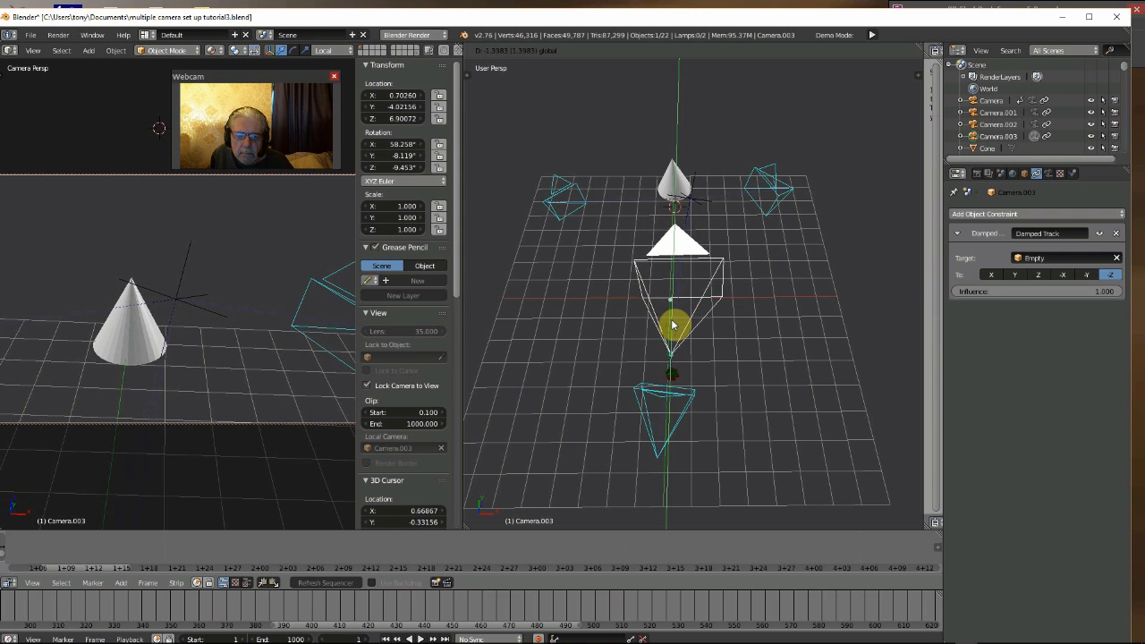
left_click(675, 322)
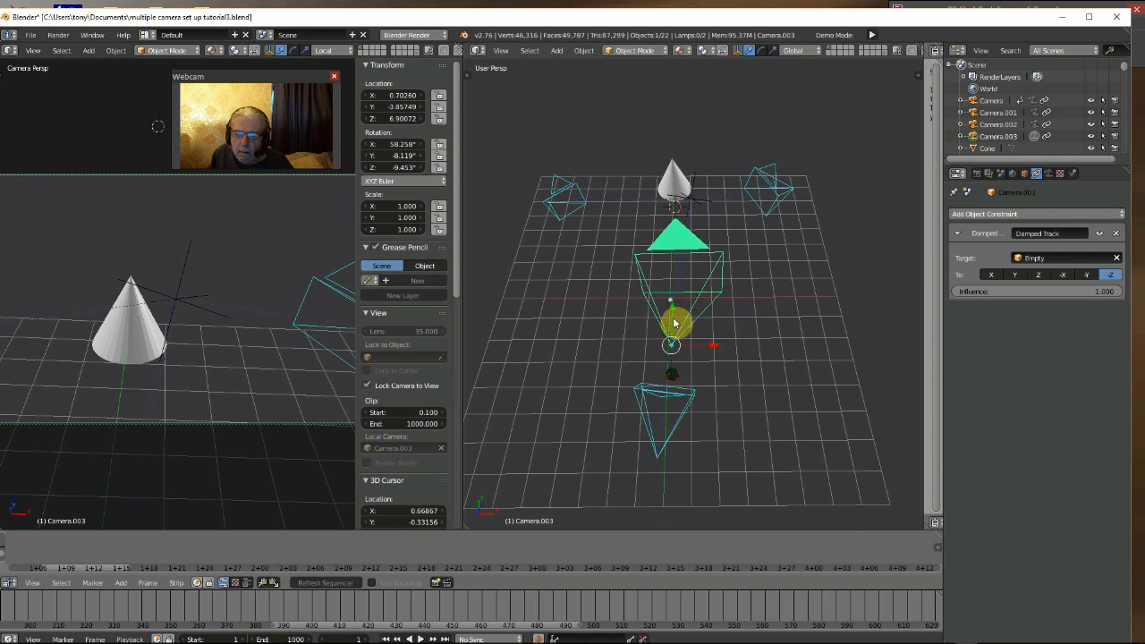
- Rotate Camera.003 with the rotation manipulator to about 77.4° X, -4.5° Y and -11.6° Z, and hide the manipulator
left_click(758, 52)
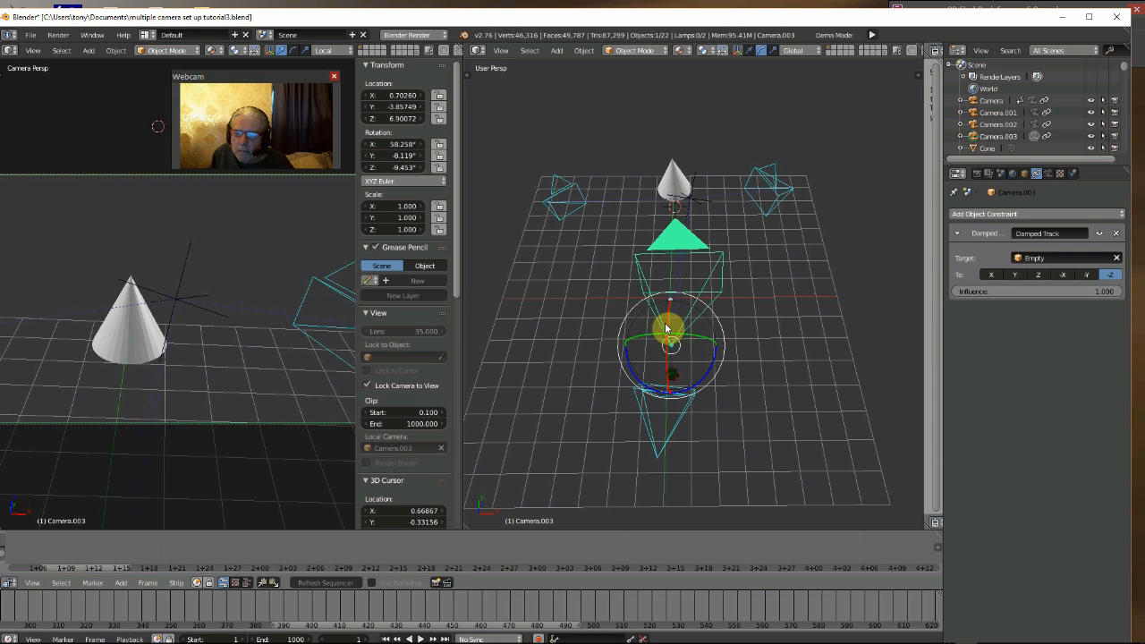
left_click_drag(668, 337, 690, 290)
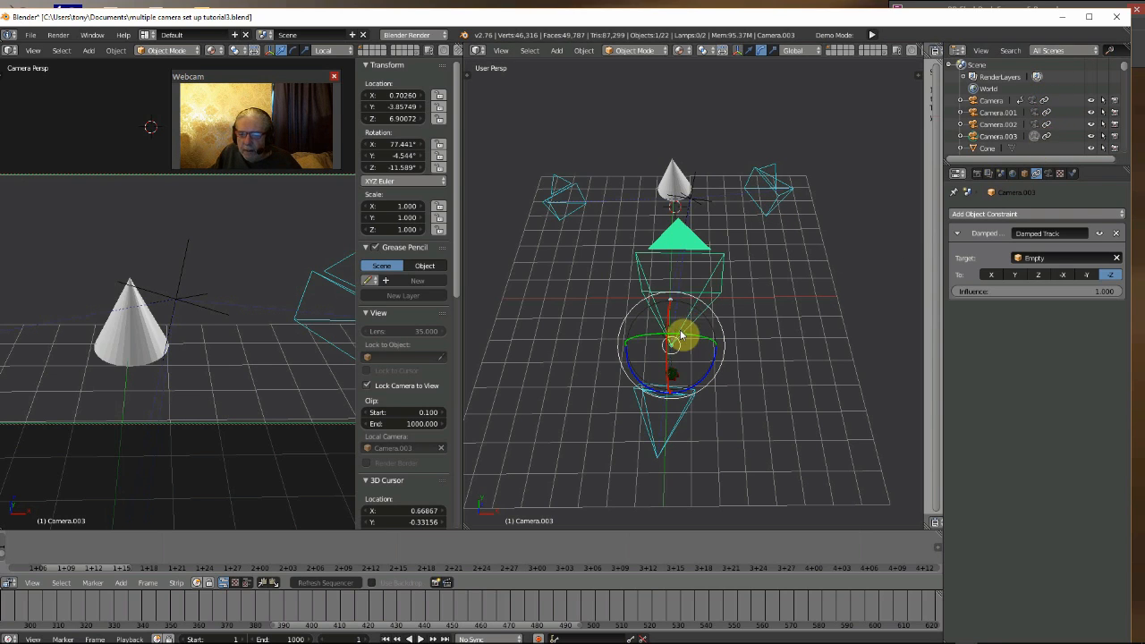
left_click(742, 52)
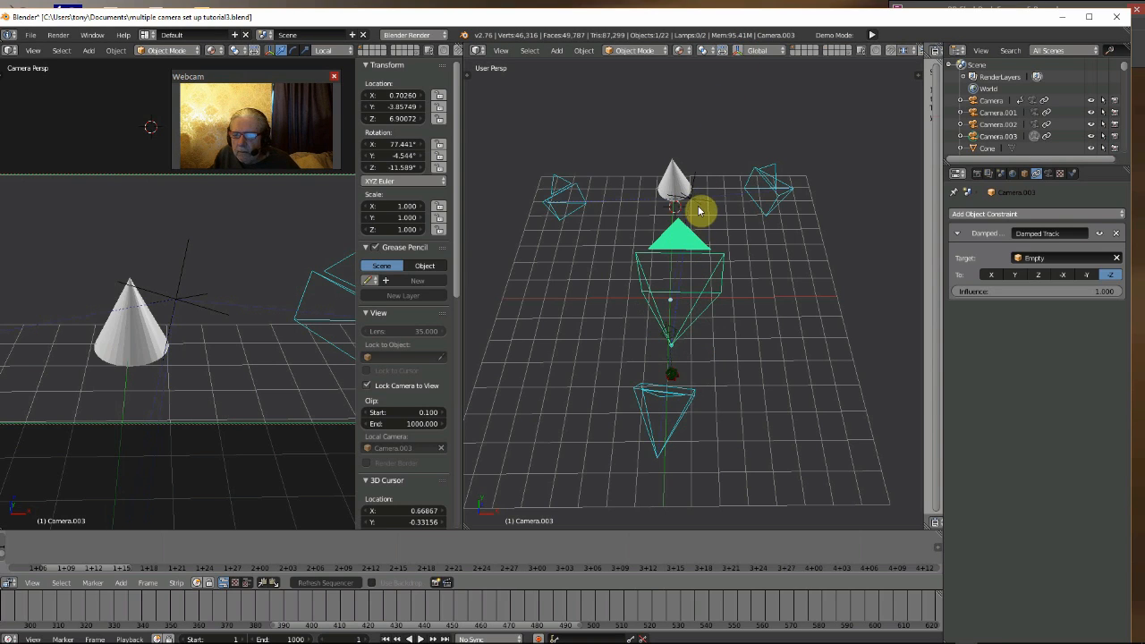
- Select Camera.001 and make it the scene's active camera
right_click(777, 184)
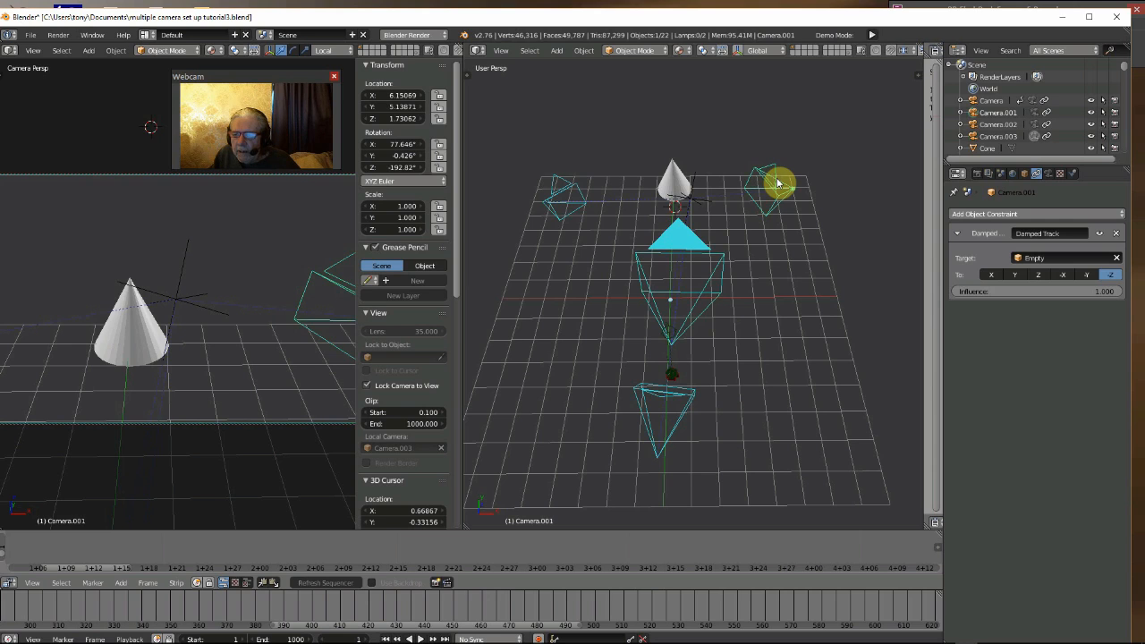
left_click(1002, 174)
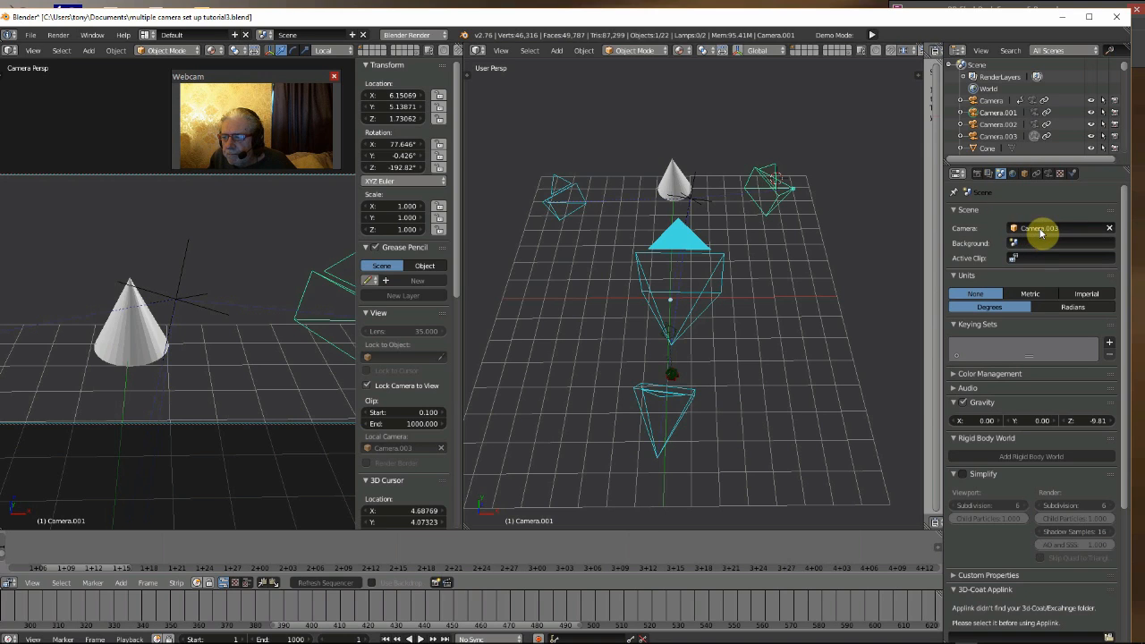
left_click(1040, 229)
left_click(1022, 253)
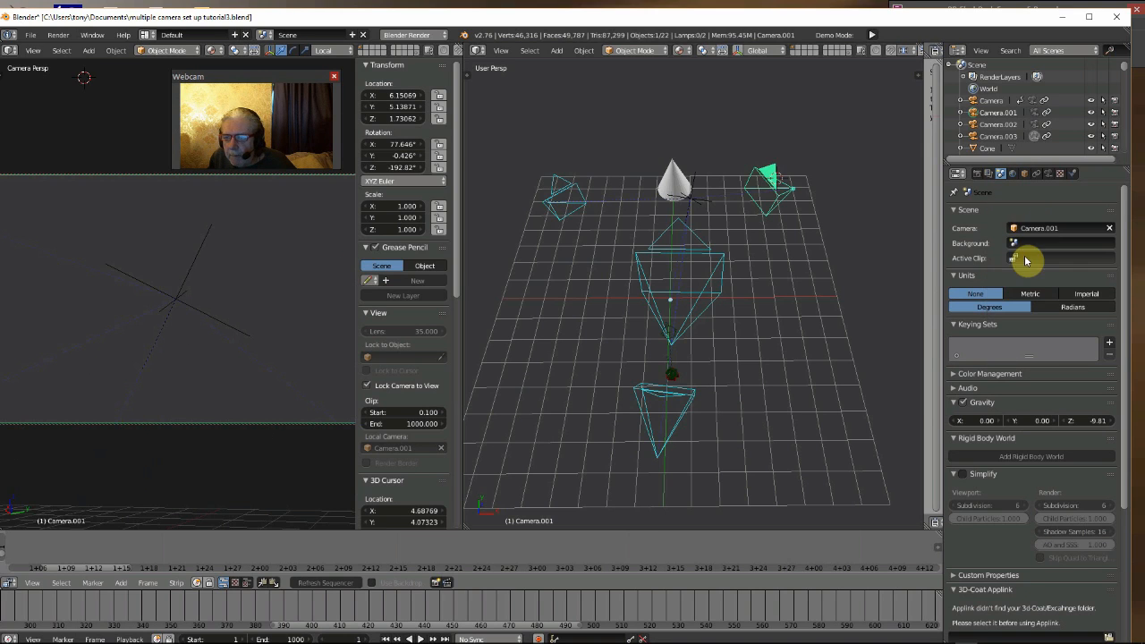
- Show the translate manipulator on the Empty and move it to about 4.59 along X and about 1.37 along Z
right_click(687, 206)
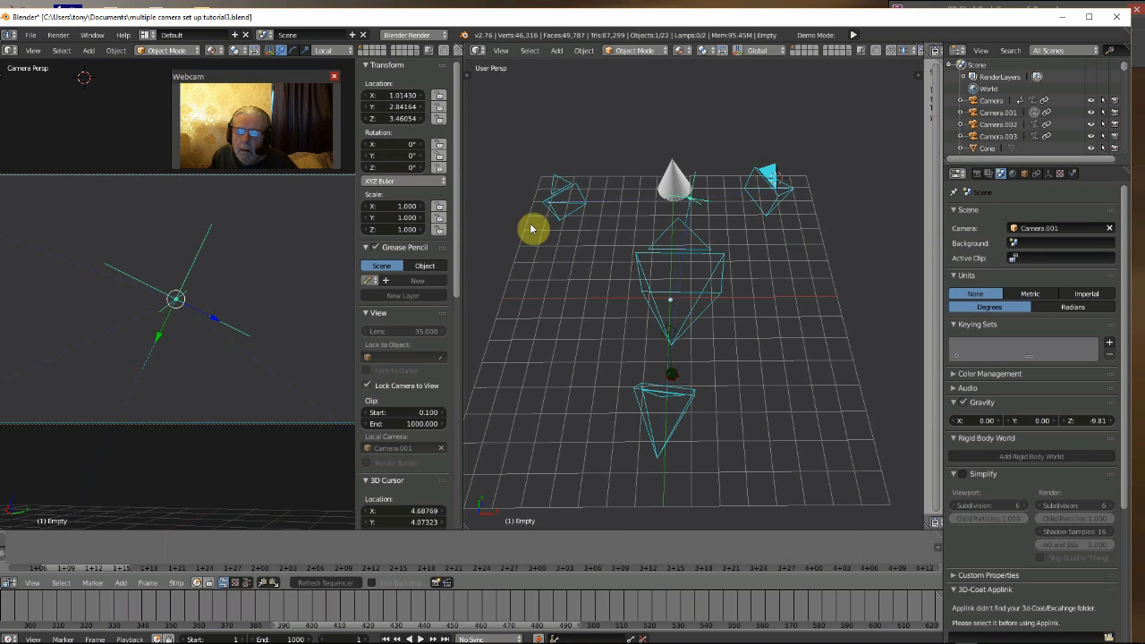
left_click(740, 52)
left_click(750, 51)
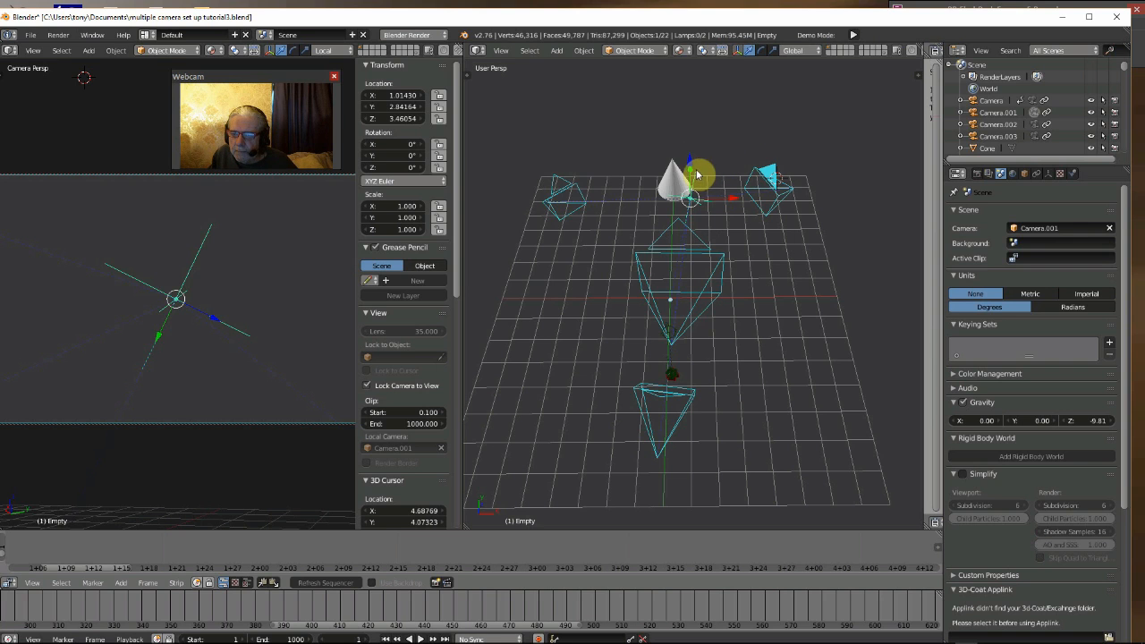
left_click_drag(687, 164, 804, 266)
left_click_drag(777, 213, 775, 202)
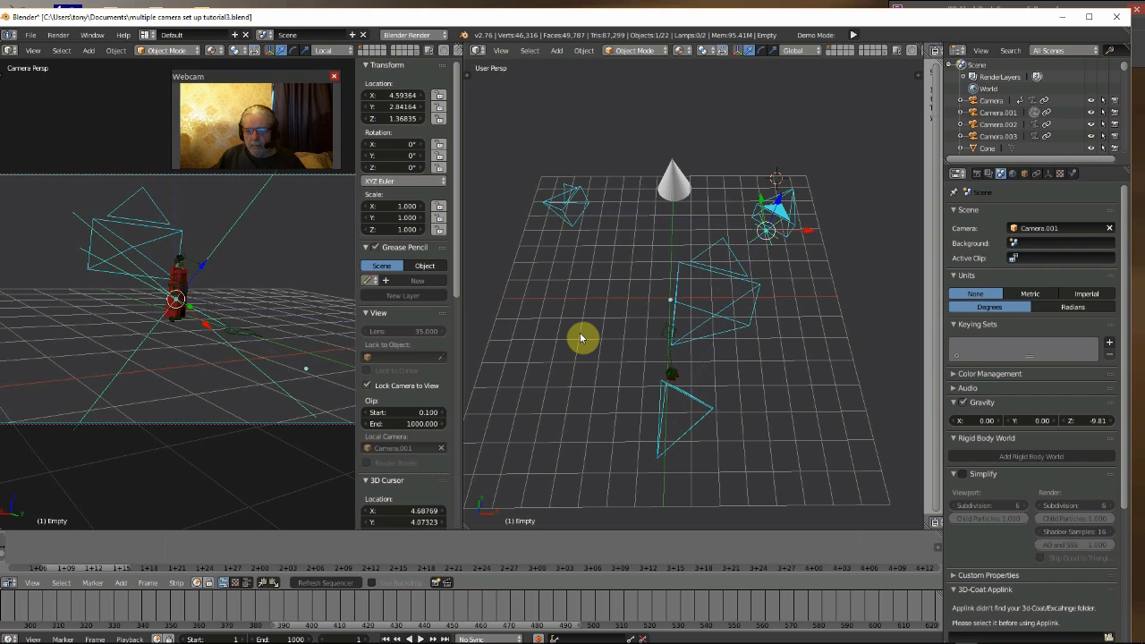